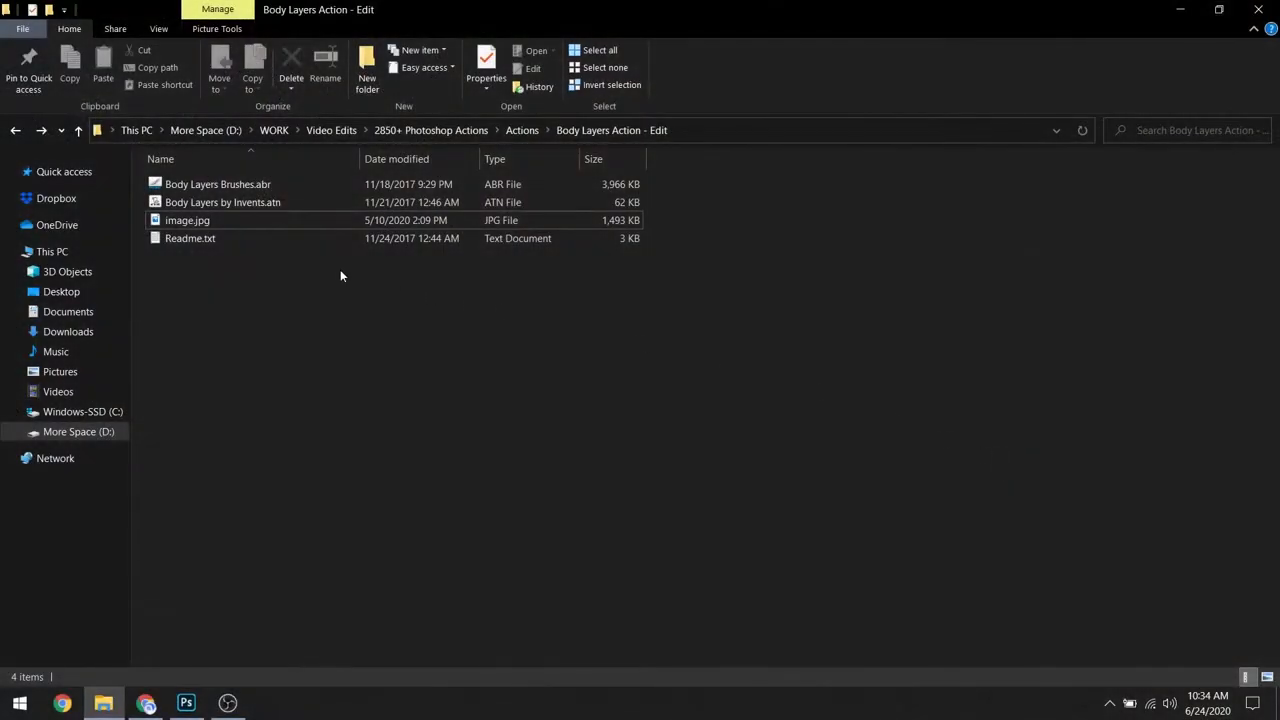
Open image.jpg with Adobe Photoshop 2020 from its right-click Open with menu
{"action": "left_click", "coordinate": [268, 221]}
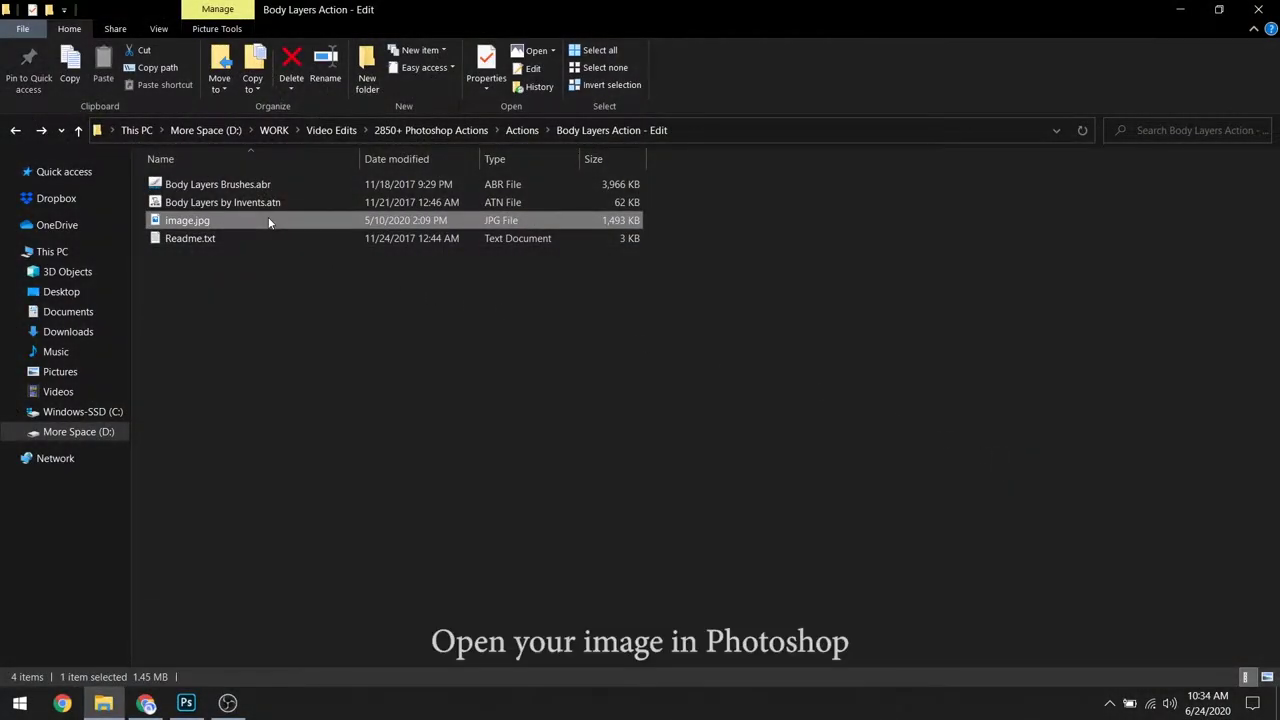
{"action": "left_click", "coordinate": [237, 278]}
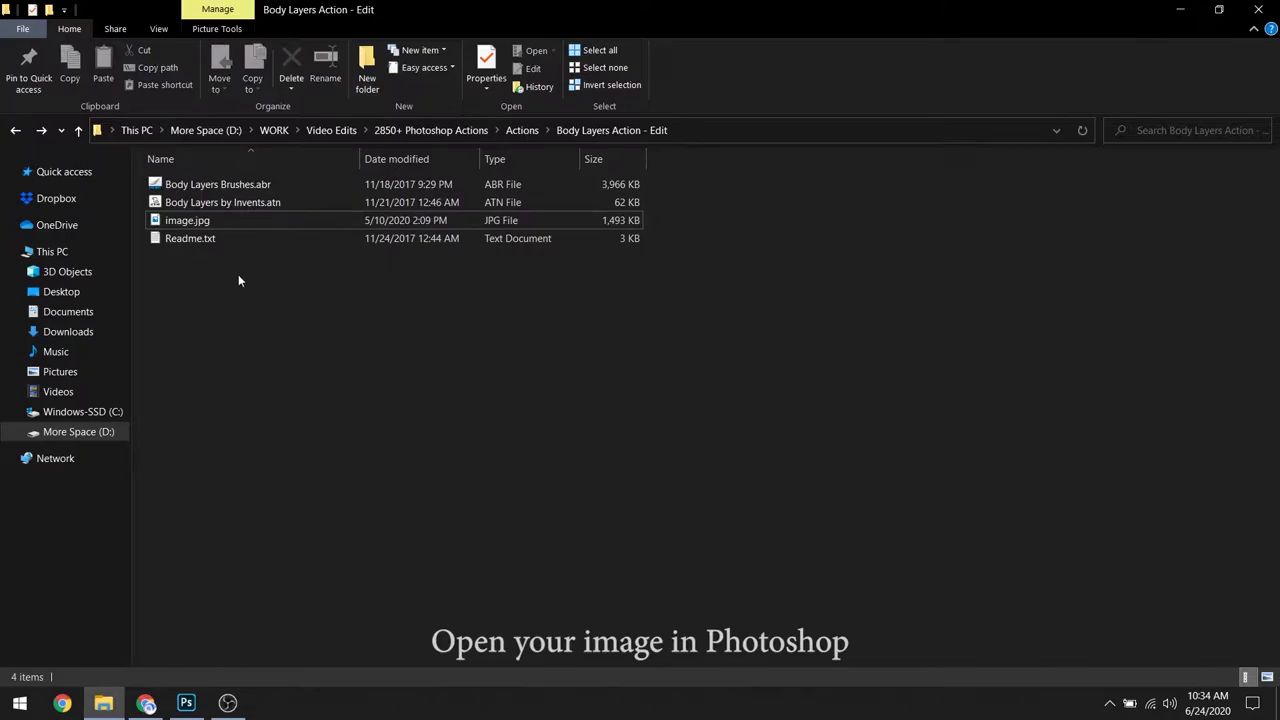
{"action": "right_click", "coordinate": [273, 219]}
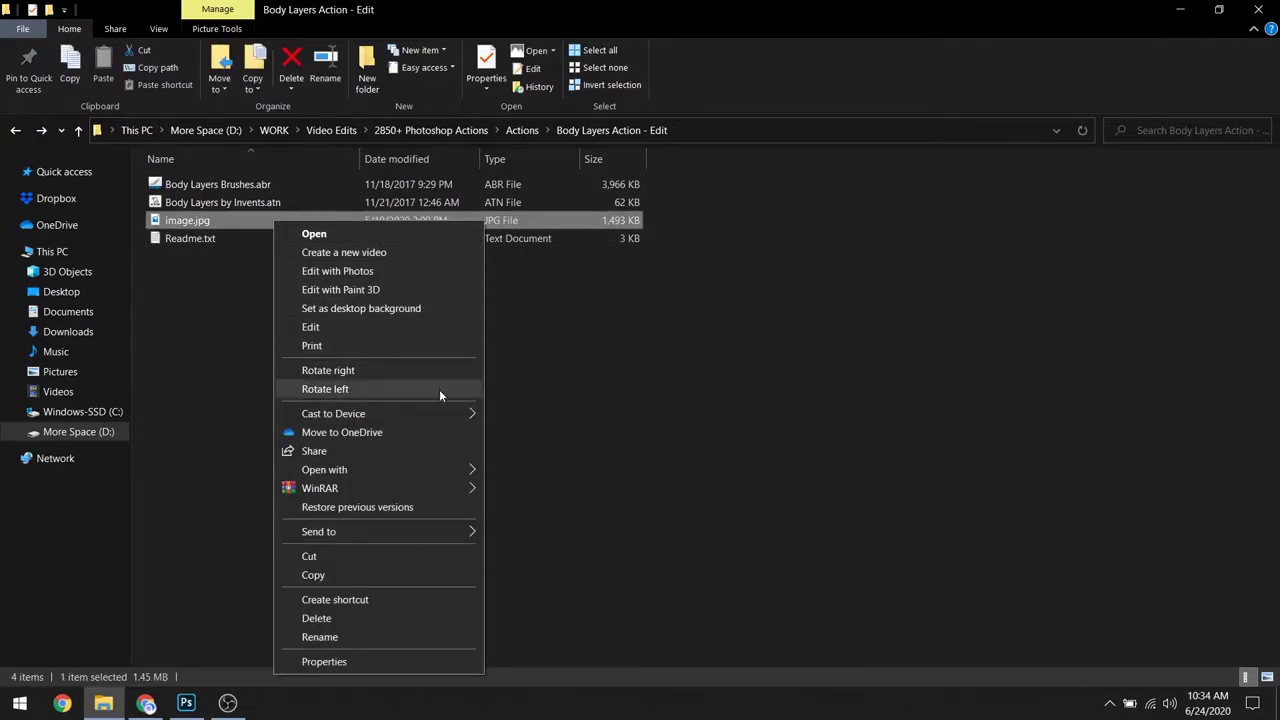
{"action": "mouse_move", "coordinate": [440, 470]}
{"action": "left_click", "coordinate": [541, 490]}
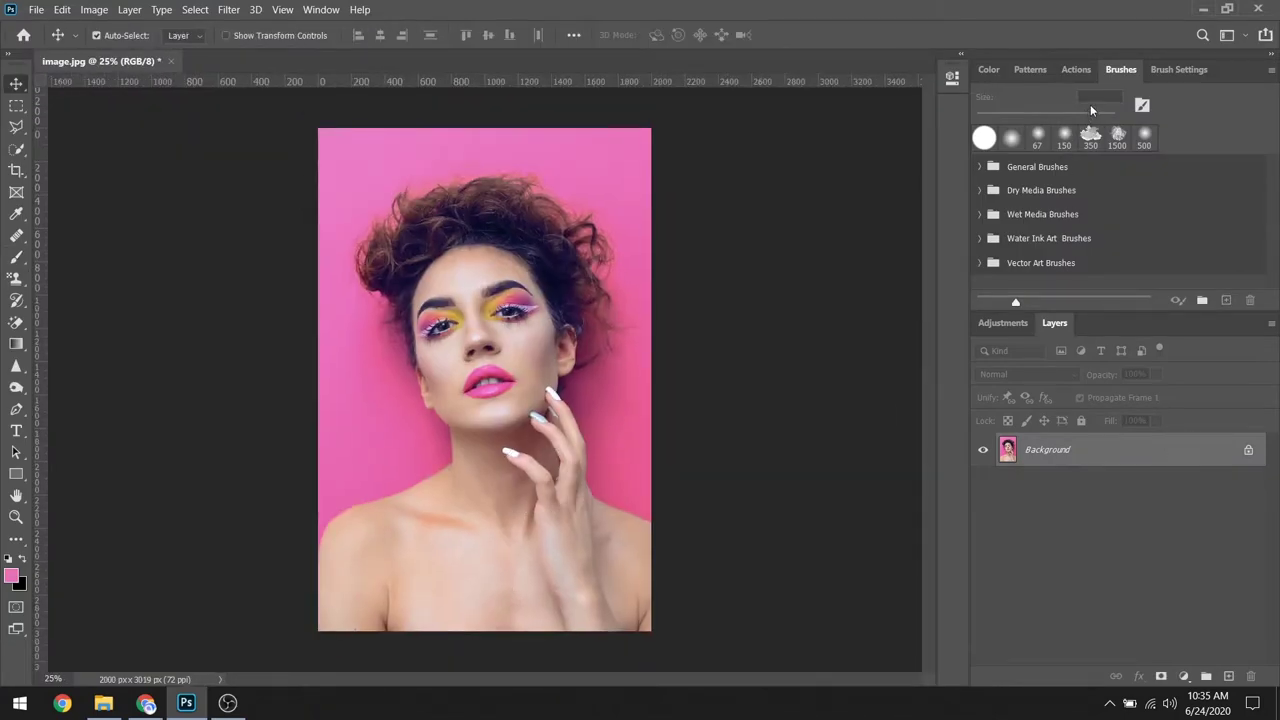
Switch the presets panel to Patterns and confirm Image > Mode shows RGB Color, 8 Bits/Channel
{"action": "left_click", "coordinate": [1040, 69]}
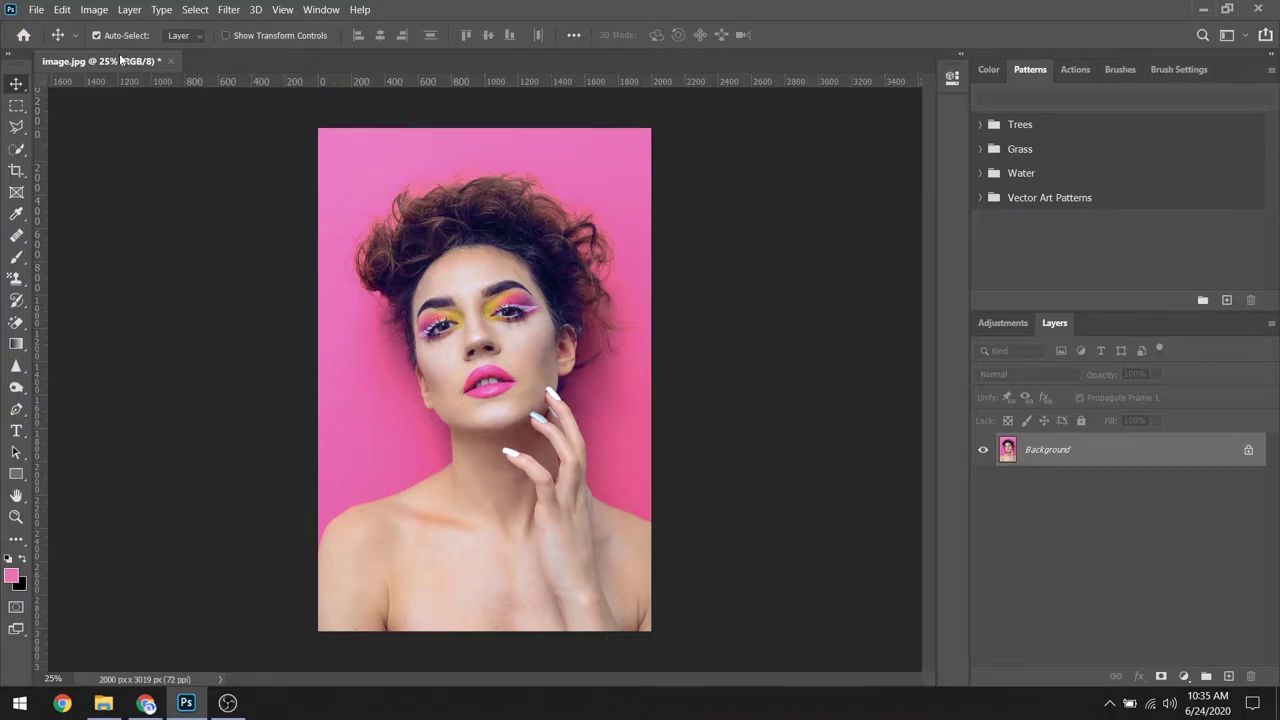
{"action": "left_click", "coordinate": [96, 10]}
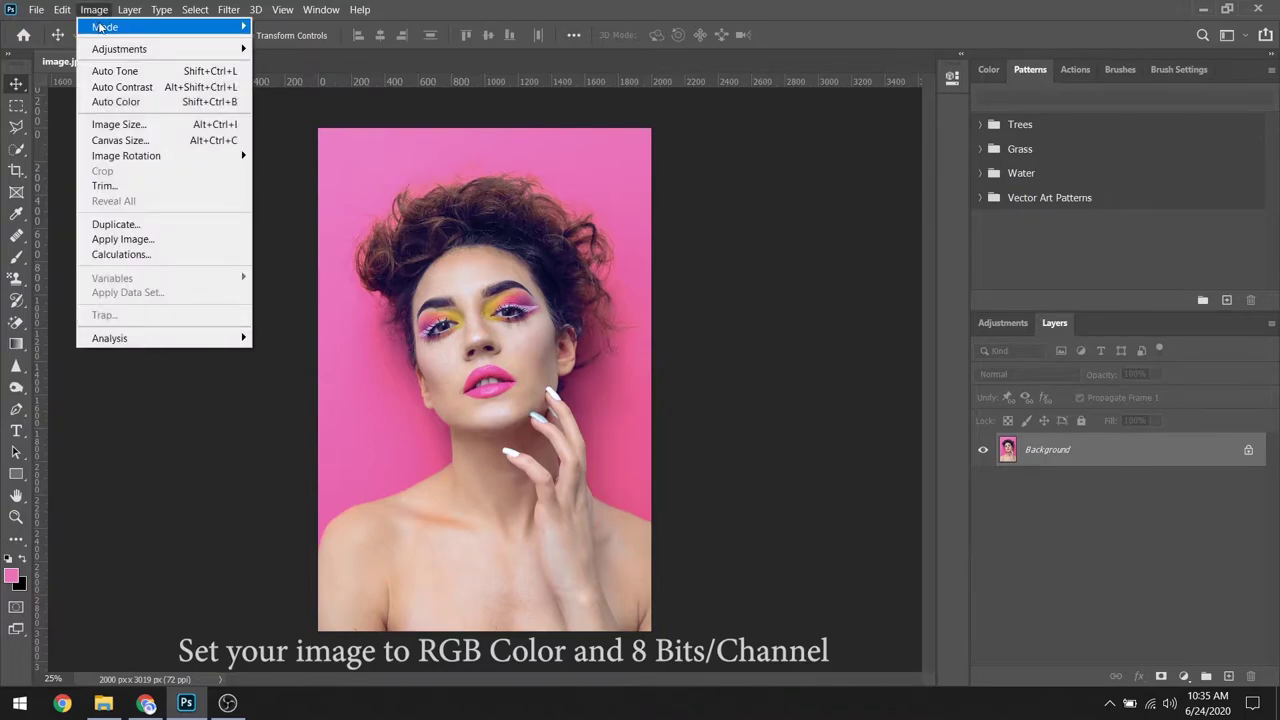
{"action": "mouse_move", "coordinate": [105, 27]}
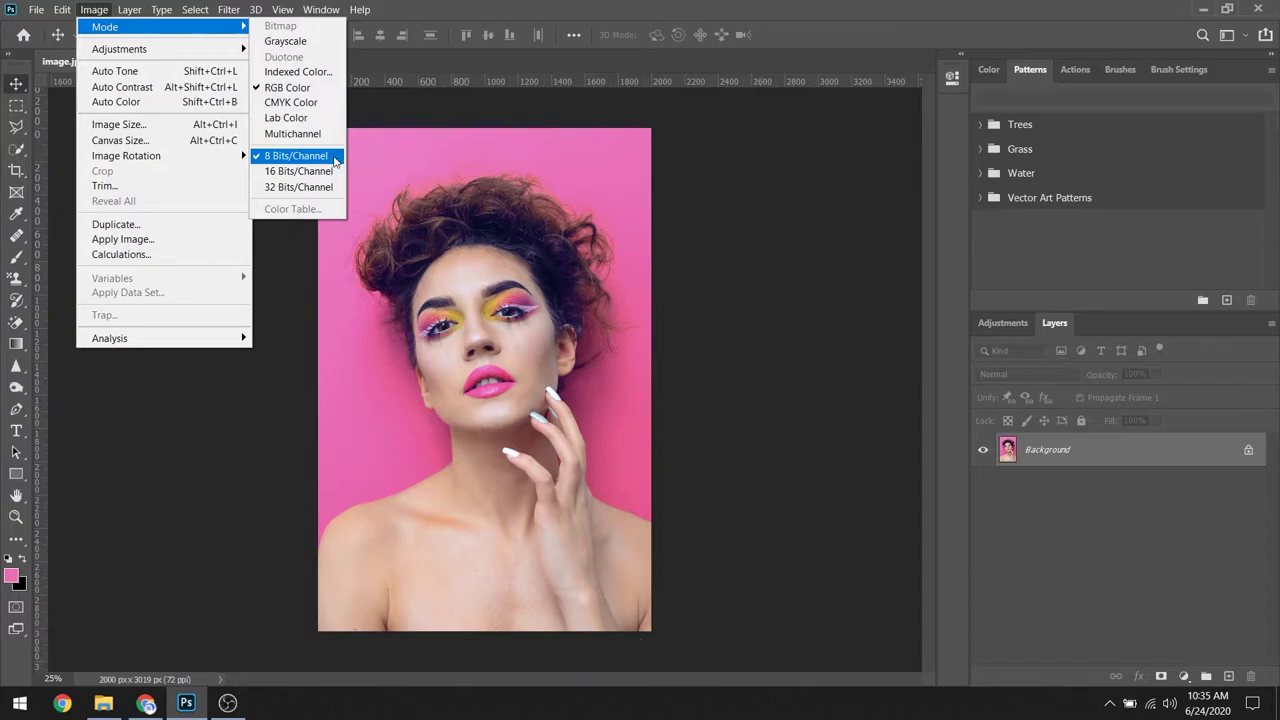
{"action": "left_click", "coordinate": [532, 108]}
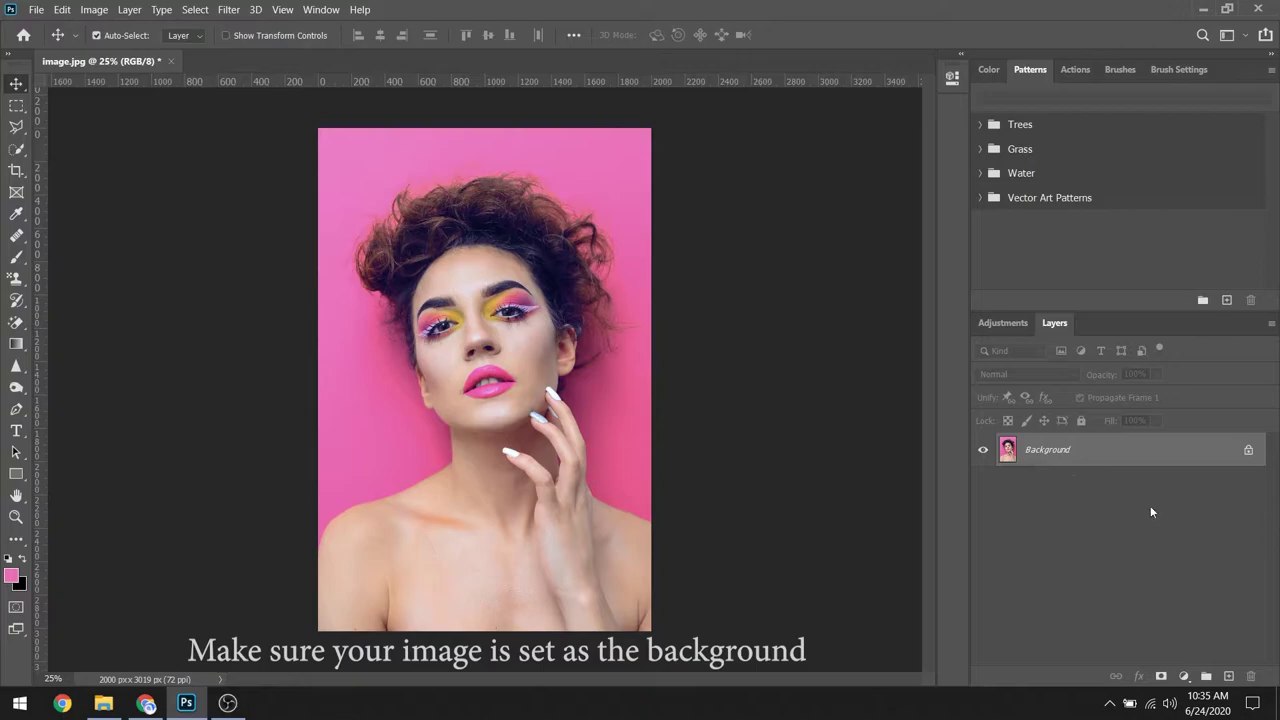
{"action": "left_click", "coordinate": [1248, 452]}
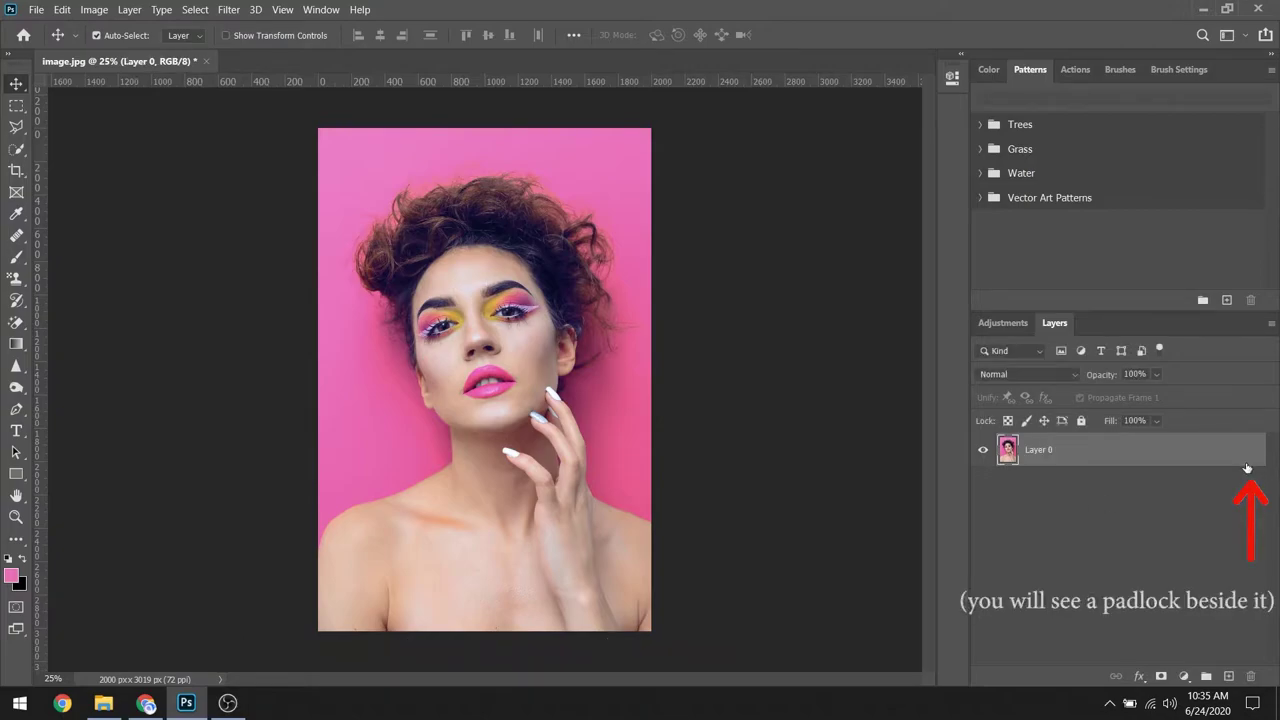
{"action": "key", "text": "ctrl+z"}
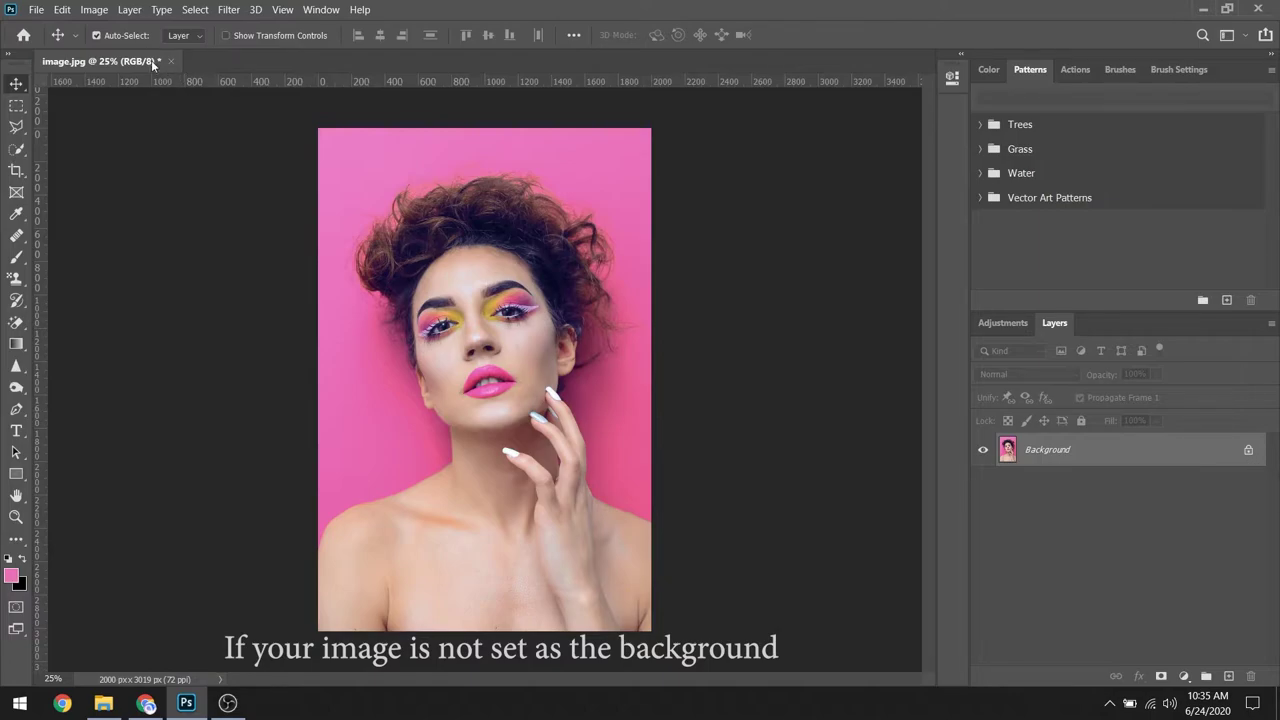
{"action": "left_click", "coordinate": [124, 9]}
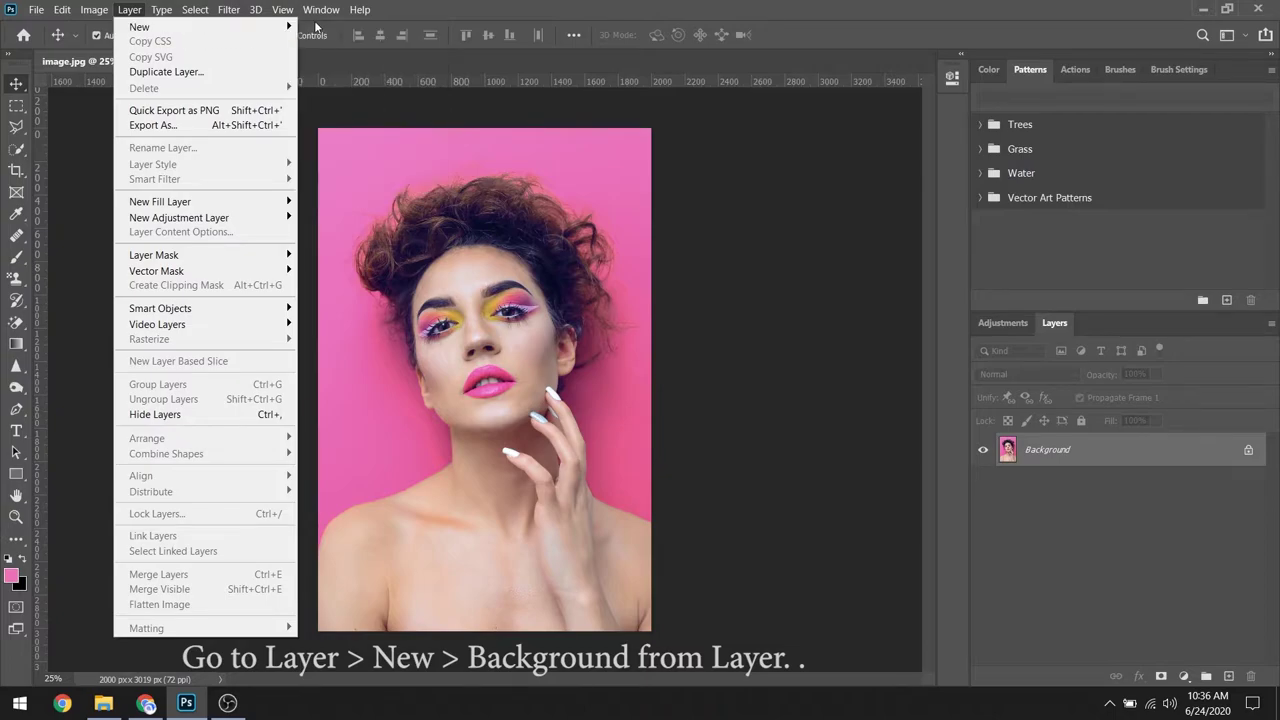
{"action": "mouse_move", "coordinate": [285, 31]}
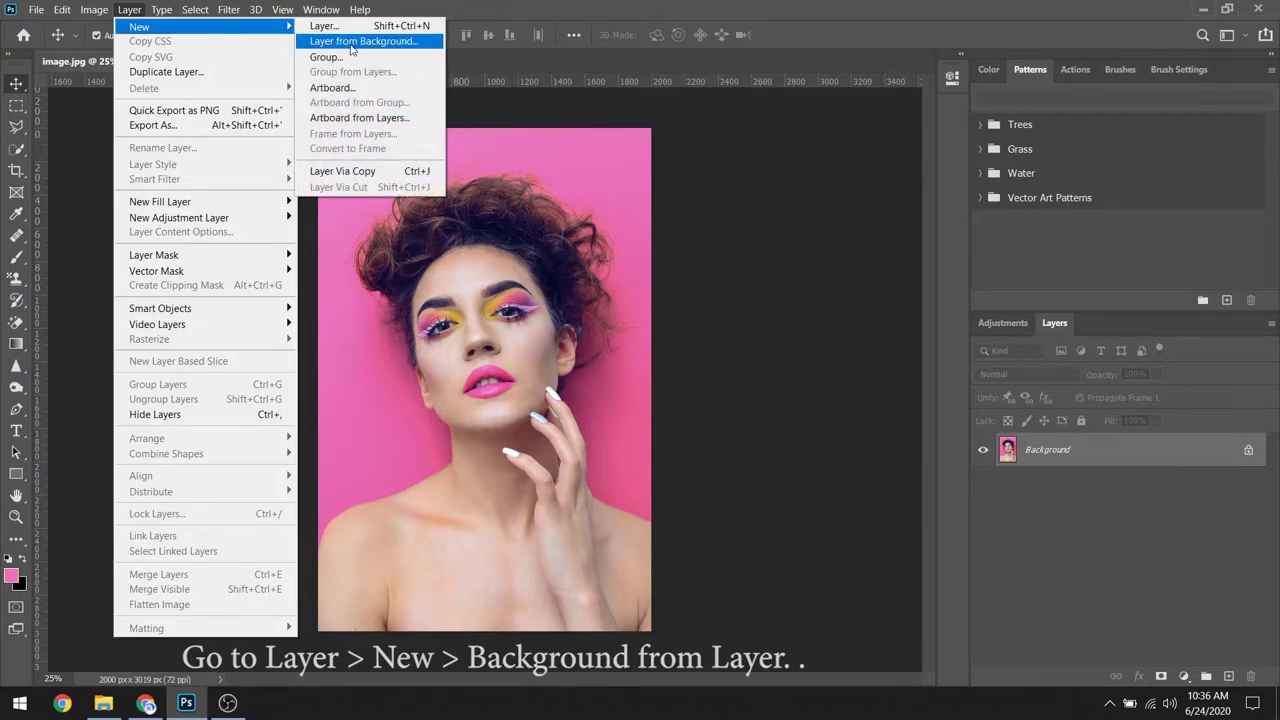
{"action": "left_click", "coordinate": [795, 172]}
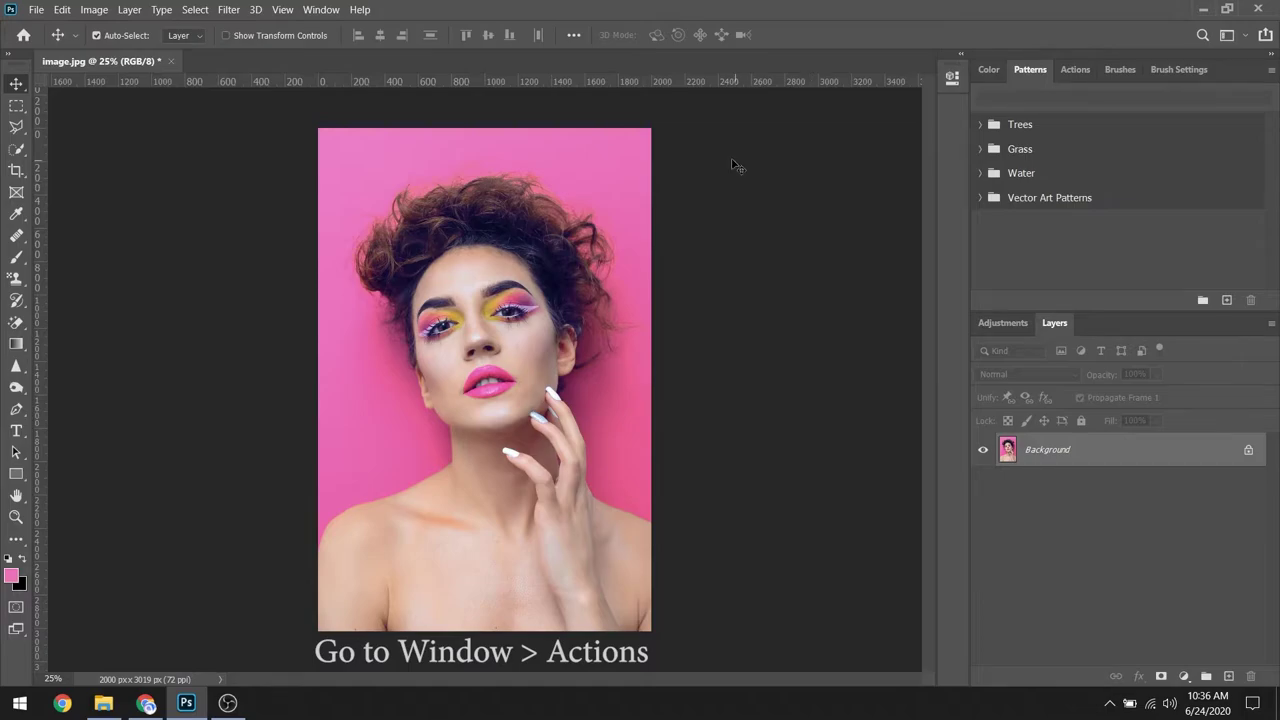
Show the Actions panel and load Body Layers by Invents.atn from the Body Layers Action - Edit folder
{"action": "left_click", "coordinate": [320, 10]}
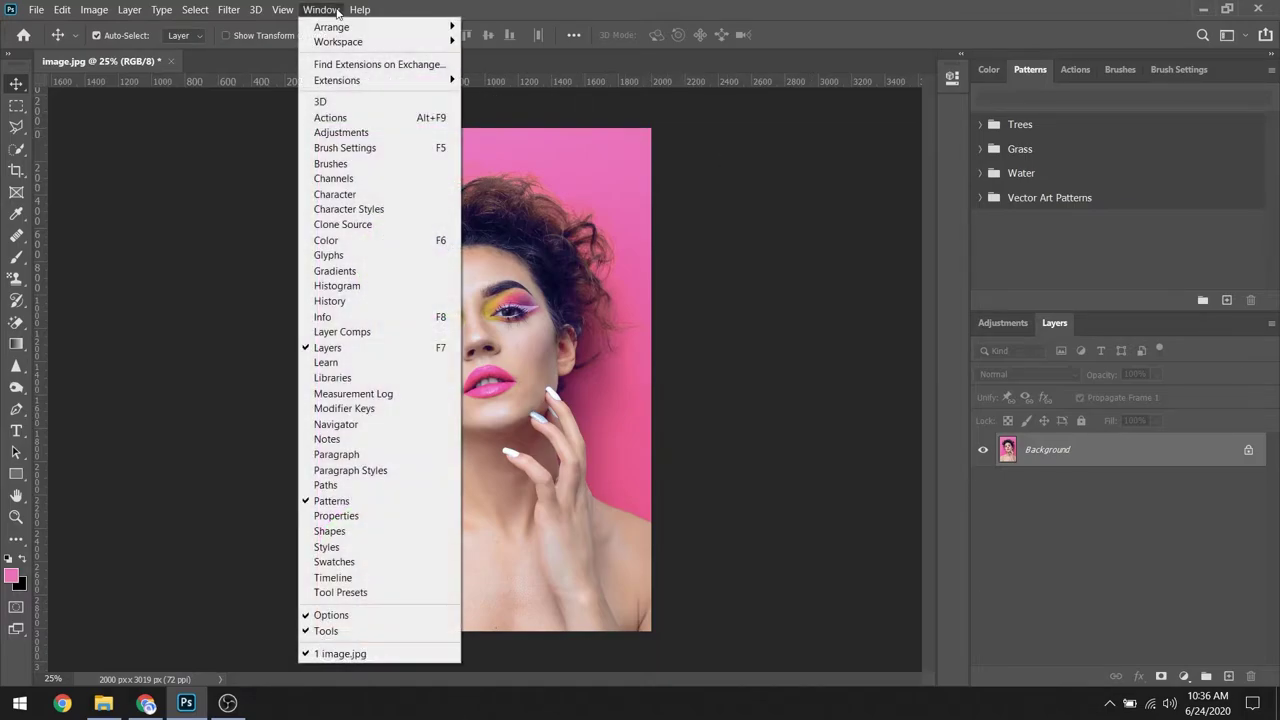
{"action": "left_click", "coordinate": [376, 118]}
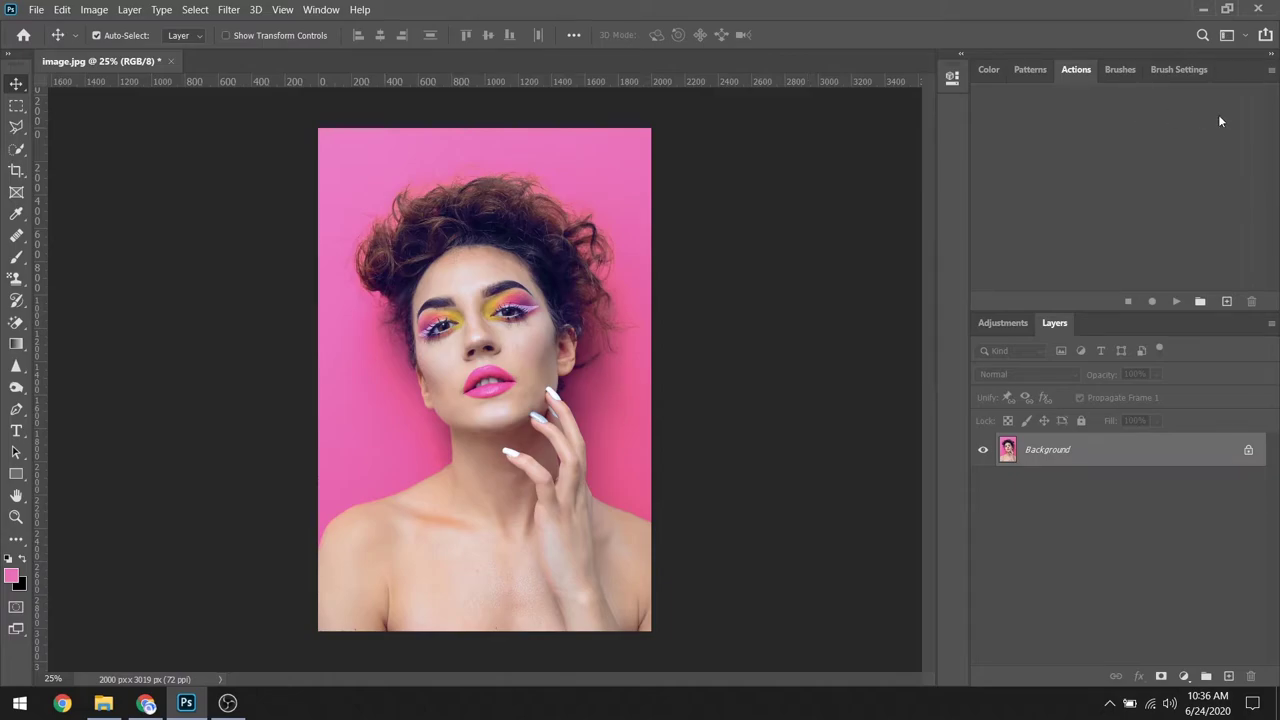
{"action": "left_click", "coordinate": [1271, 71]}
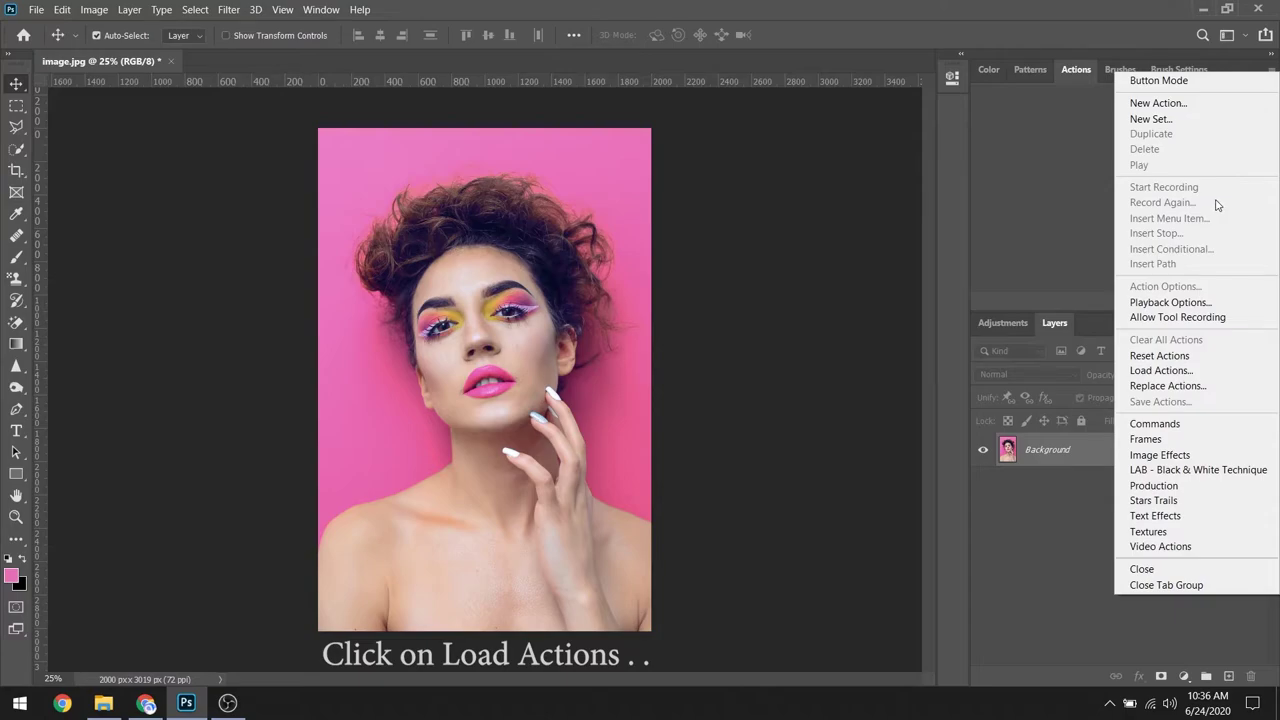
{"action": "left_click", "coordinate": [1165, 370]}
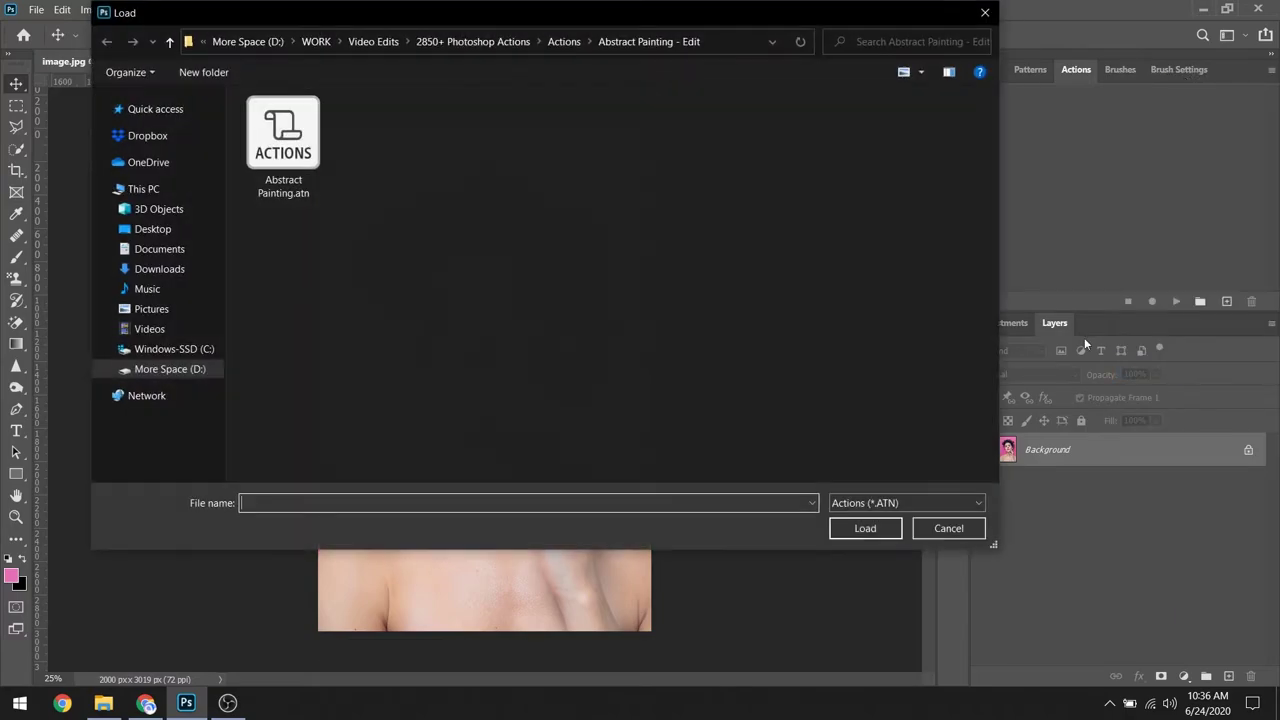
{"action": "left_click", "coordinate": [169, 41]}
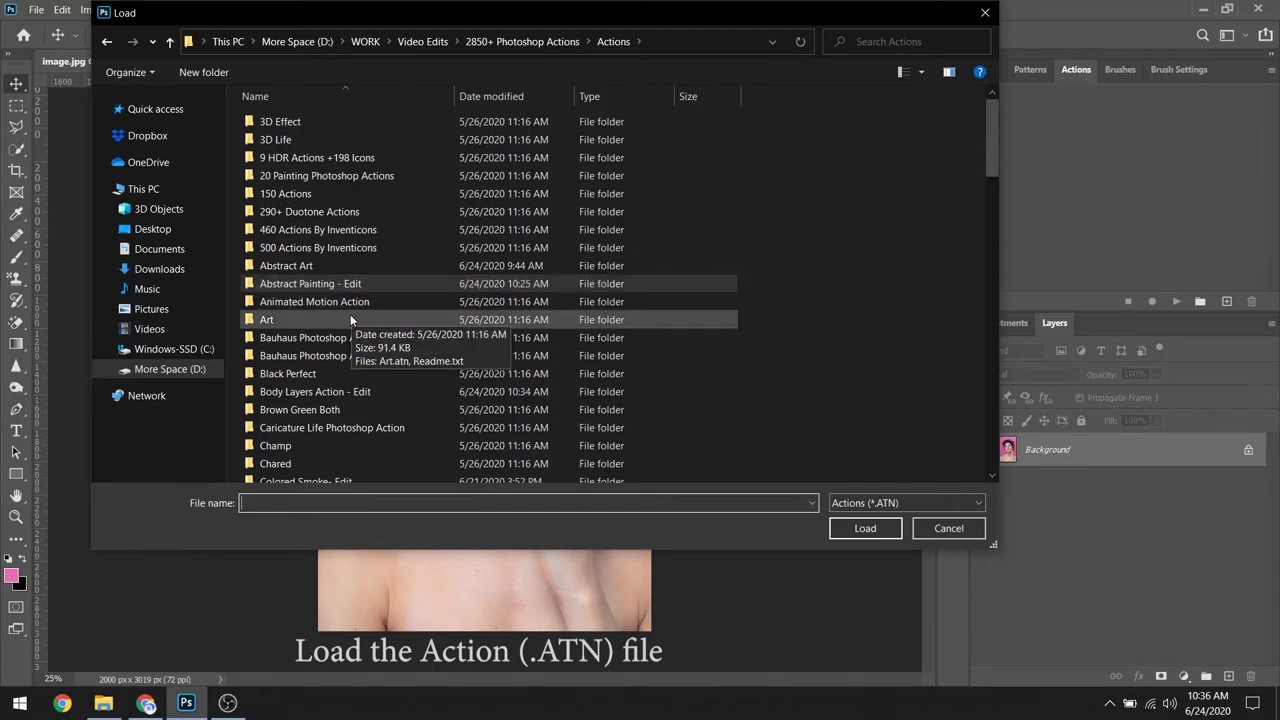
{"action": "double_click", "coordinate": [356, 391]}
{"action": "left_click", "coordinate": [309, 184]}
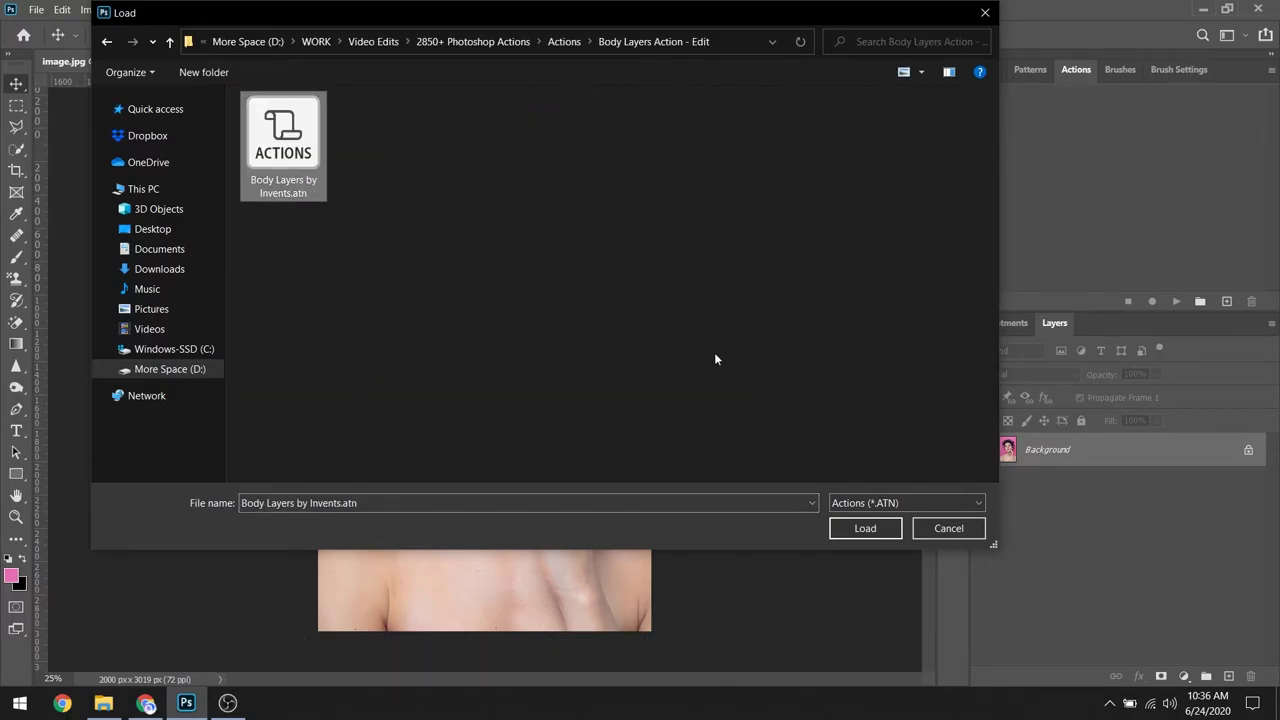
{"action": "left_click", "coordinate": [860, 528]}
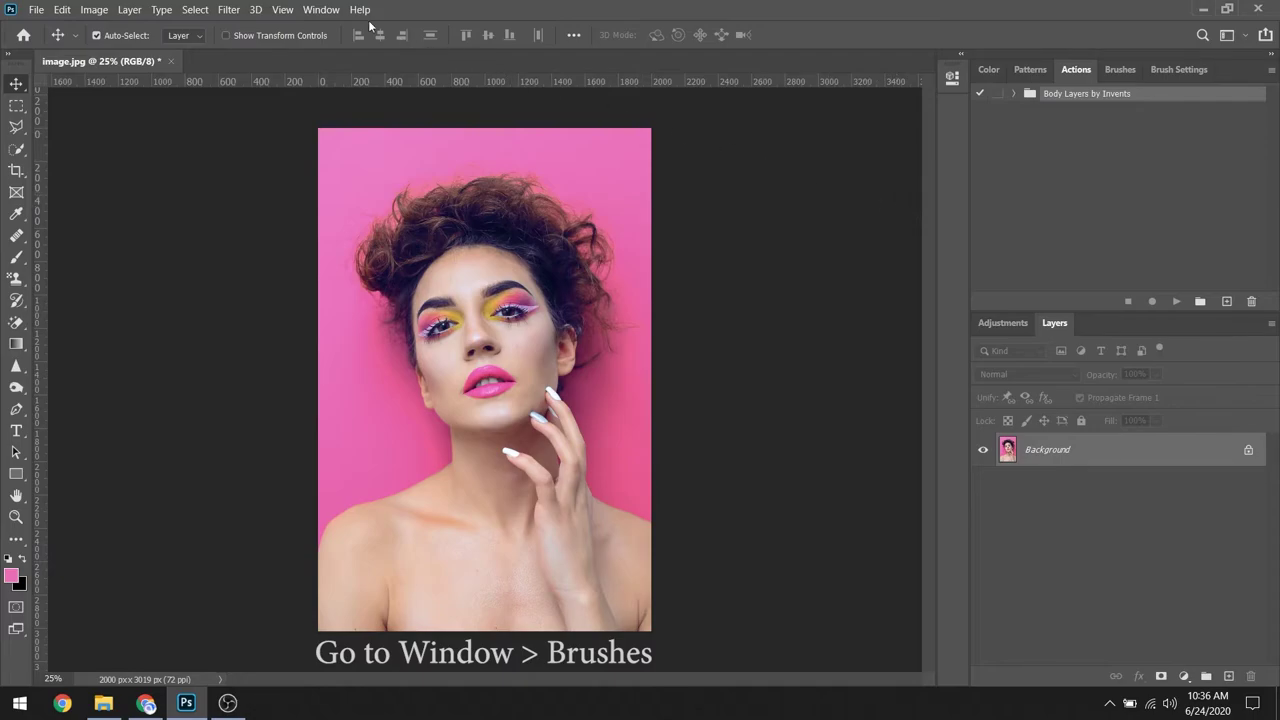
Import Body Layers Brushes.abr into the Brushes panel, then return to the Actions panel
{"action": "left_click", "coordinate": [330, 9]}
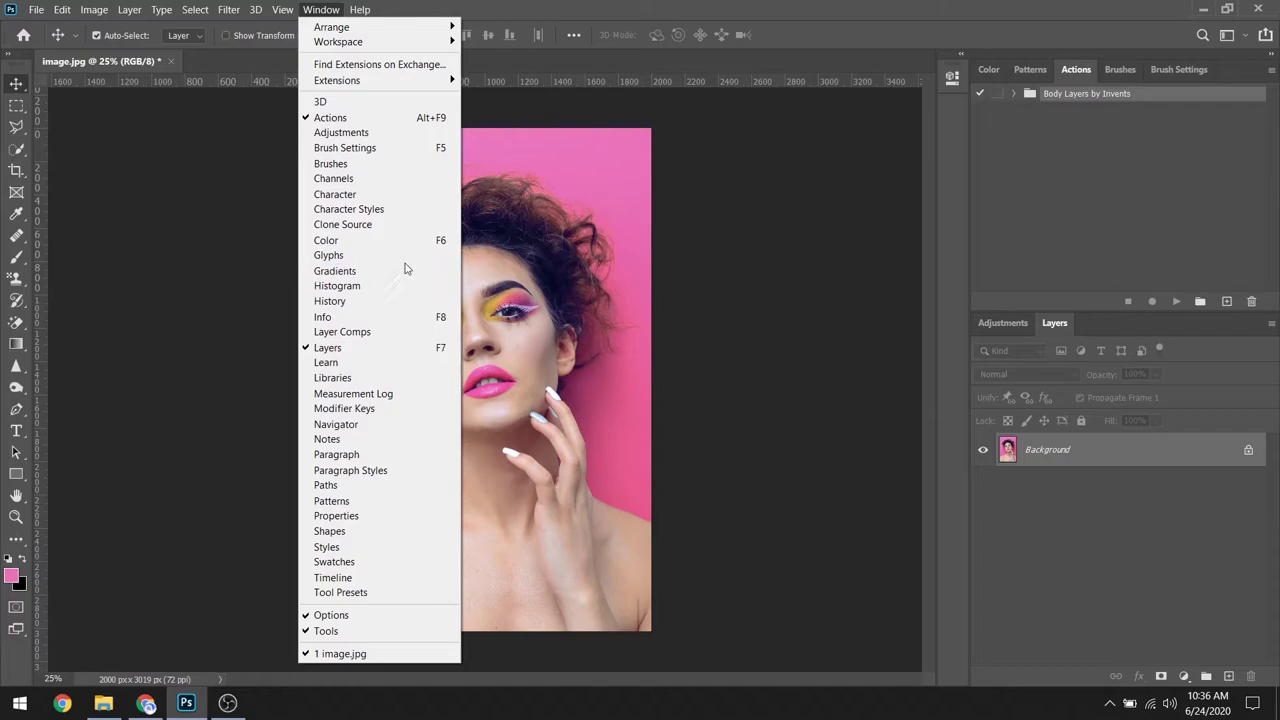
{"action": "left_click", "coordinate": [396, 164]}
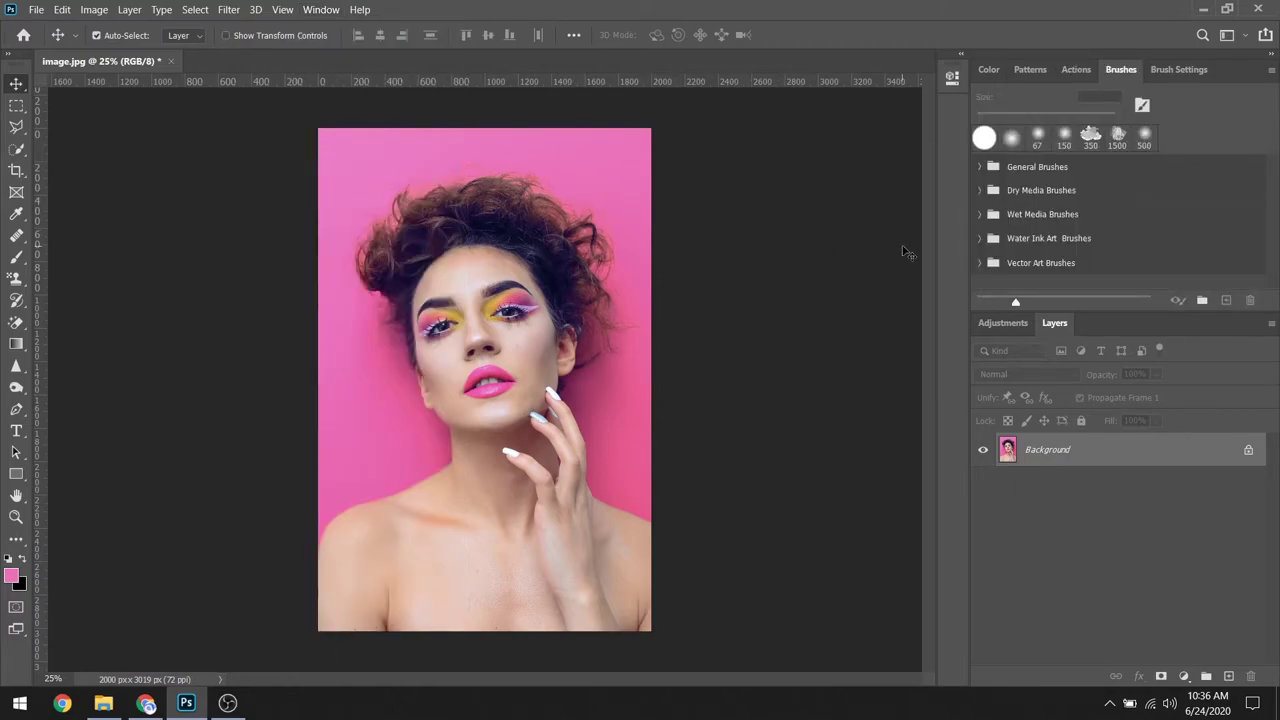
{"action": "left_click", "coordinate": [1272, 71]}
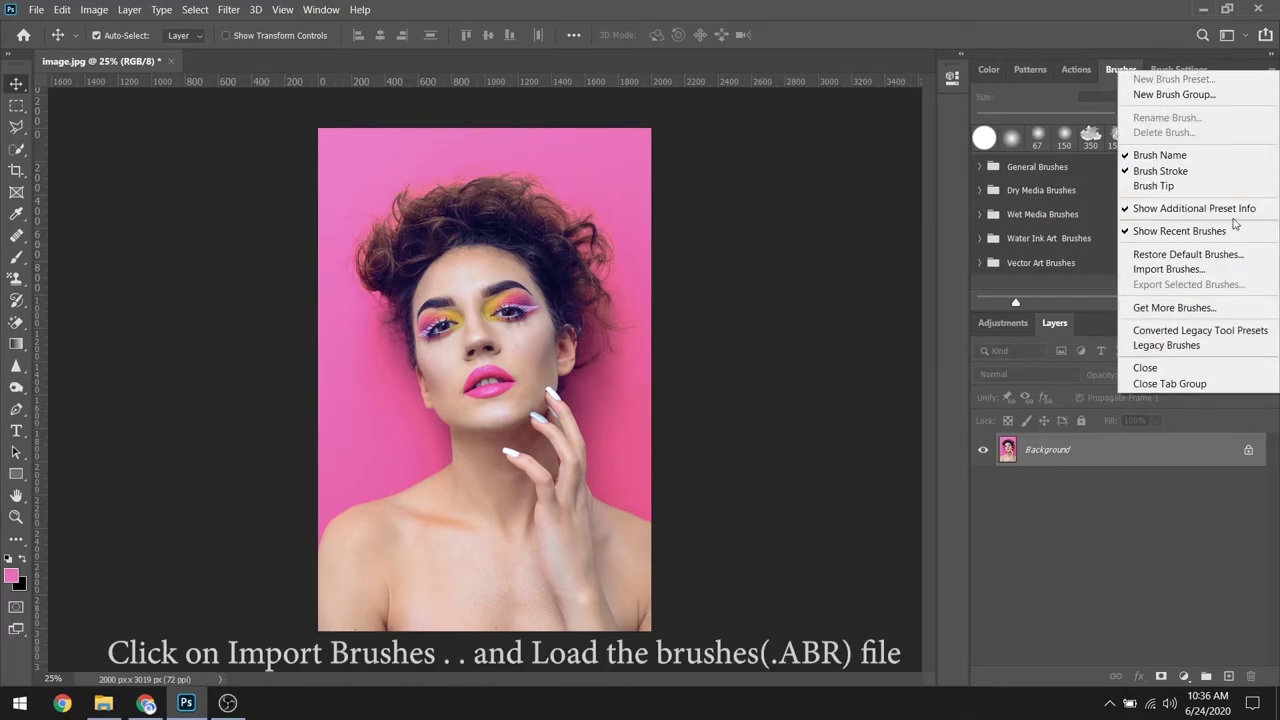
{"action": "left_click", "coordinate": [1163, 269]}
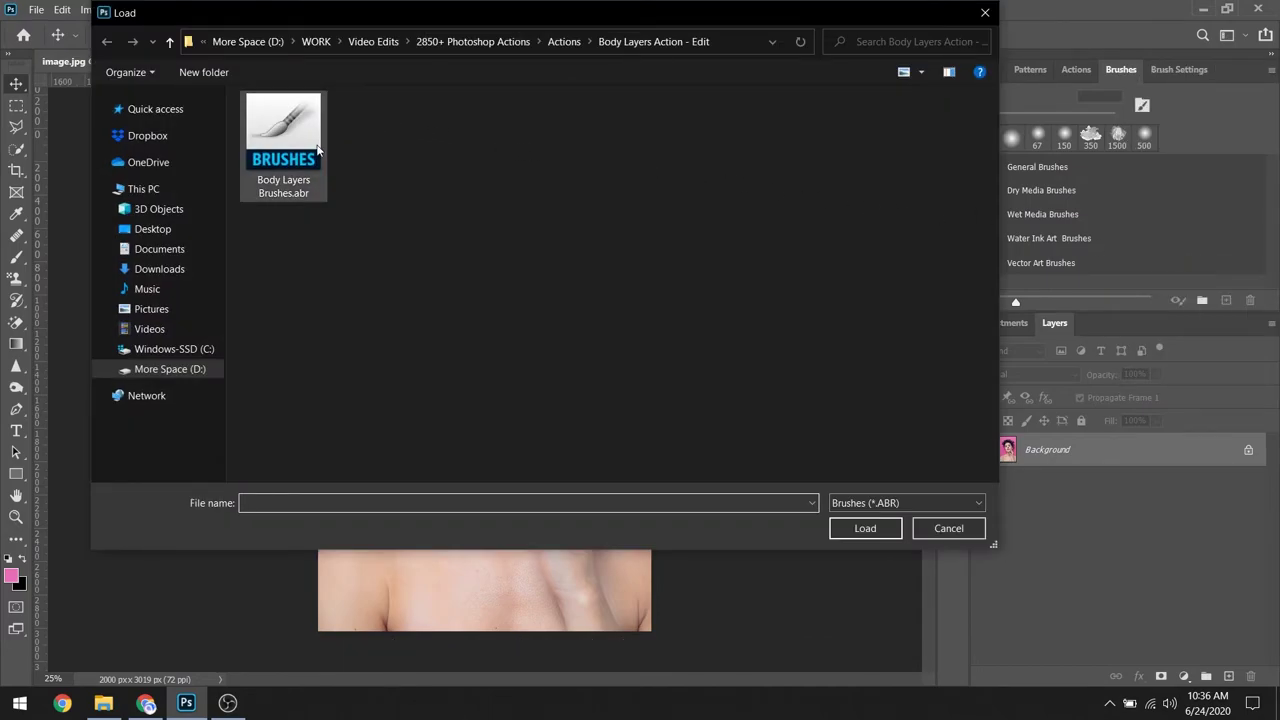
{"action": "left_click", "coordinate": [306, 150]}
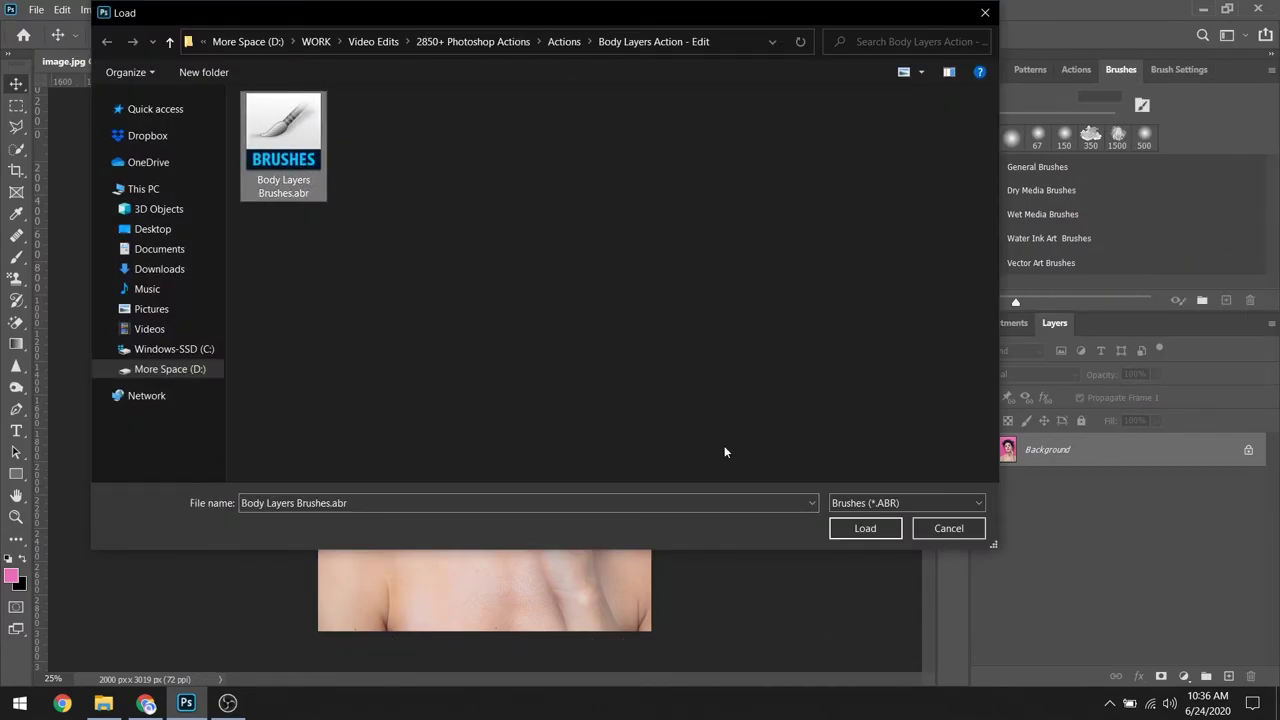
{"action": "left_click", "coordinate": [858, 528]}
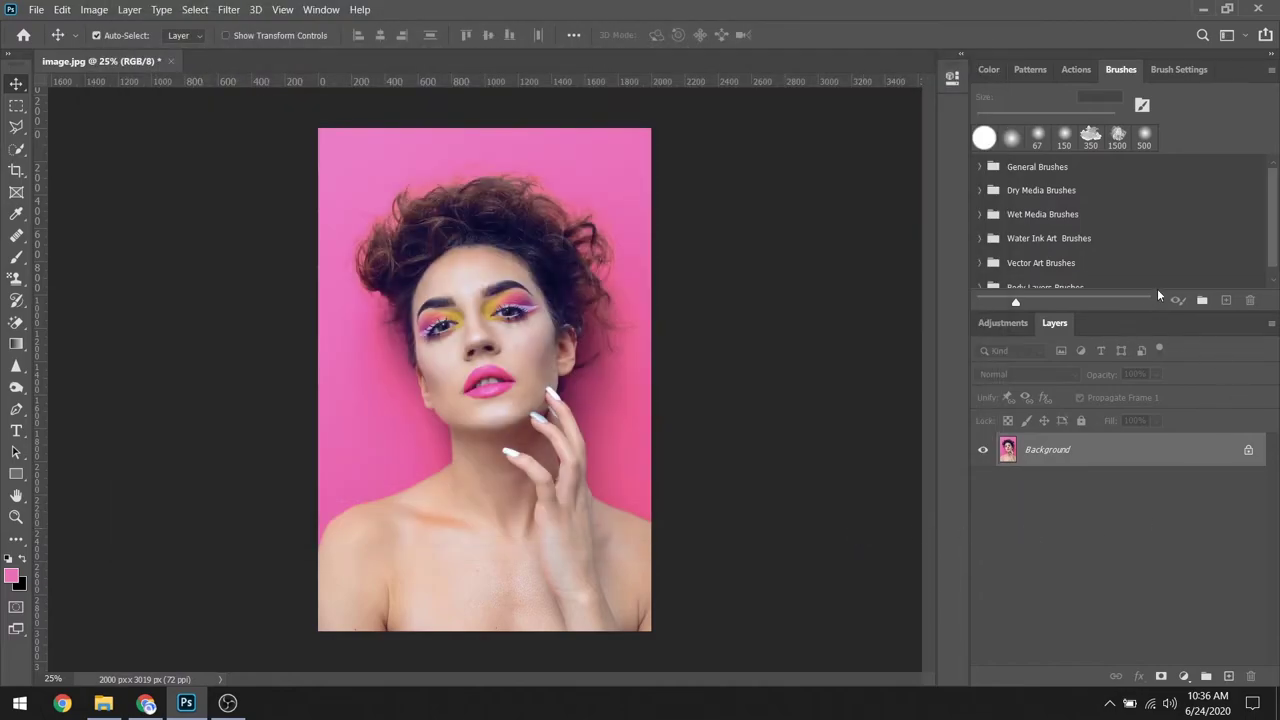
{"action": "left_click", "coordinate": [1077, 70]}
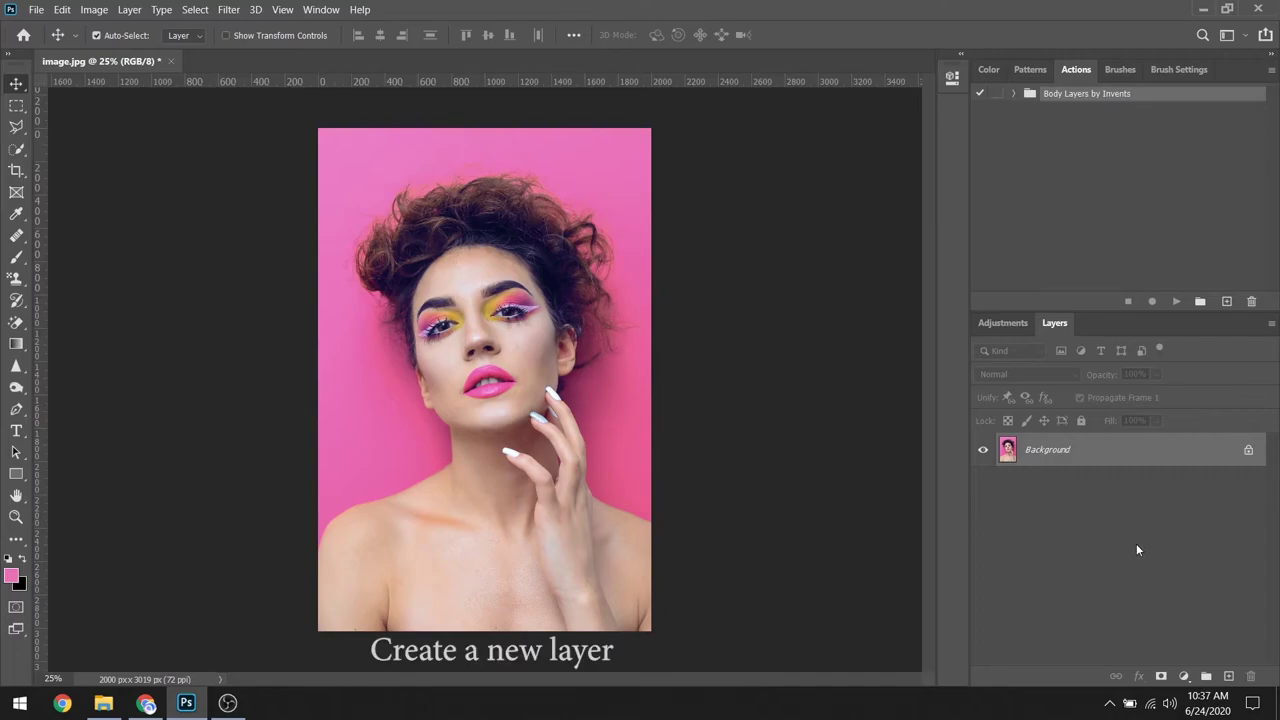
Create a new empty layer named 'brush' from the Layers panel menu
{"action": "left_click", "coordinate": [1271, 324]}
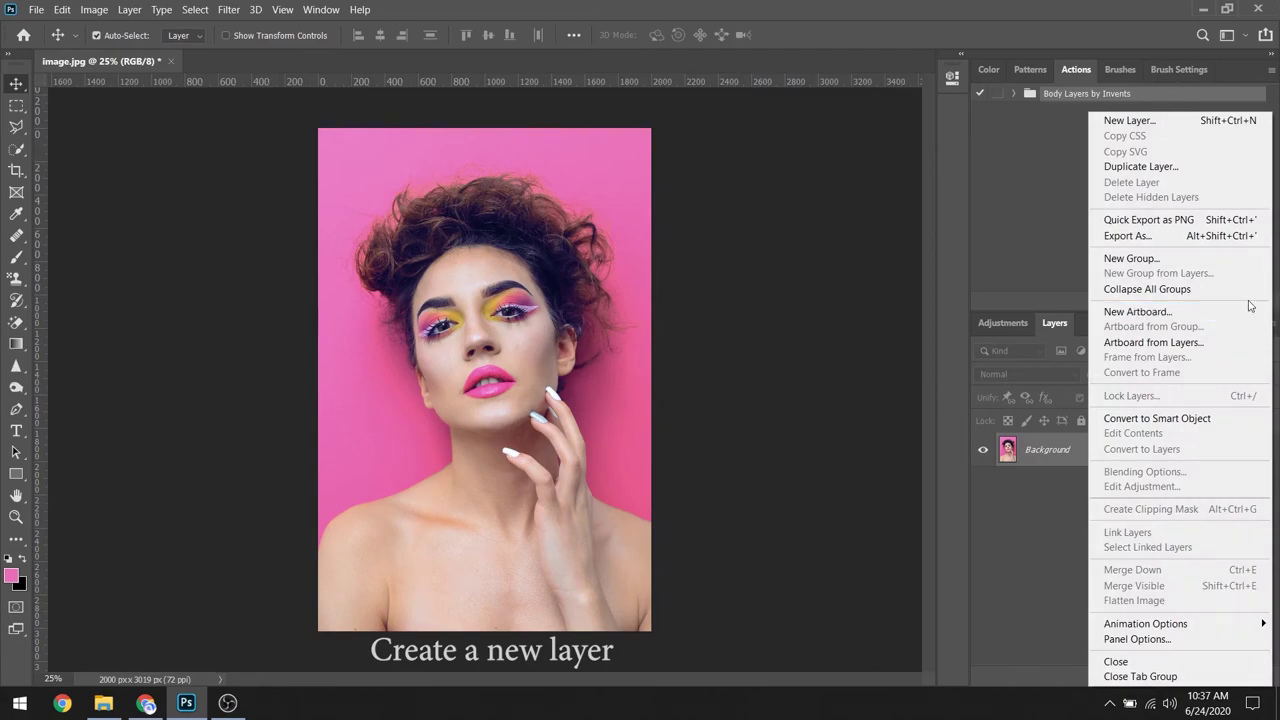
{"action": "left_click", "coordinate": [1165, 120]}
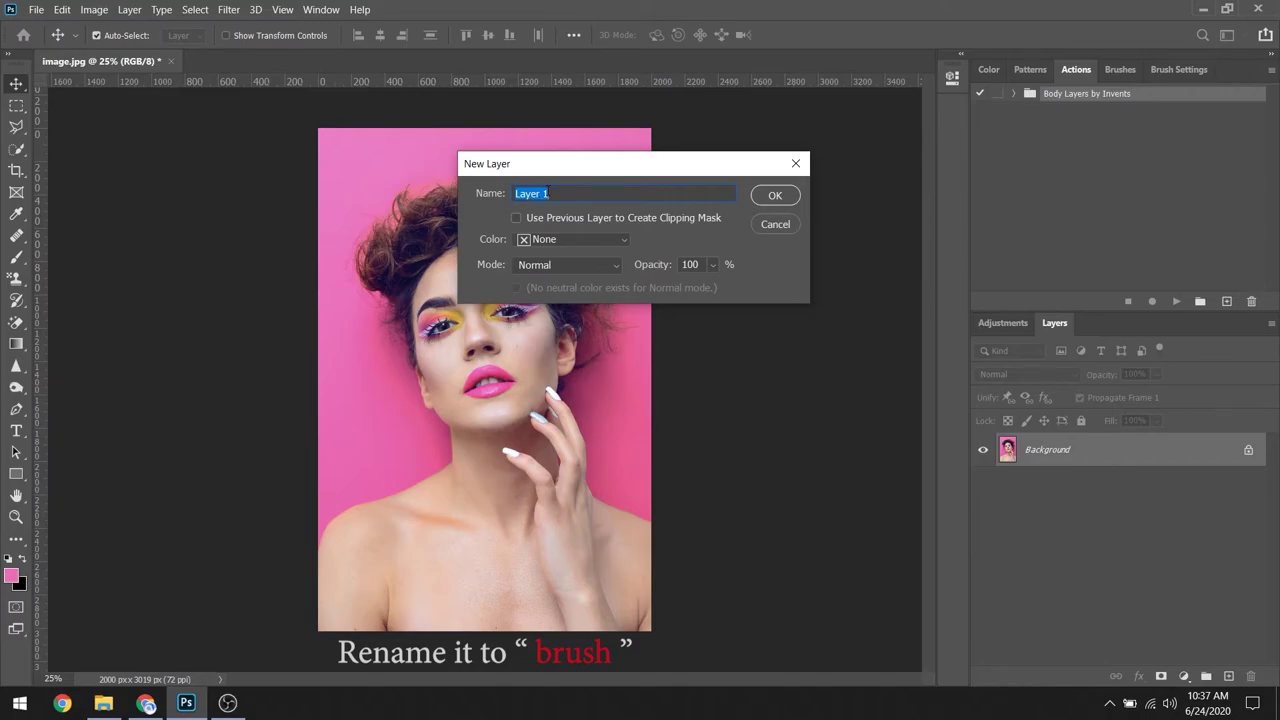
{"action": "type", "text": "brush"}
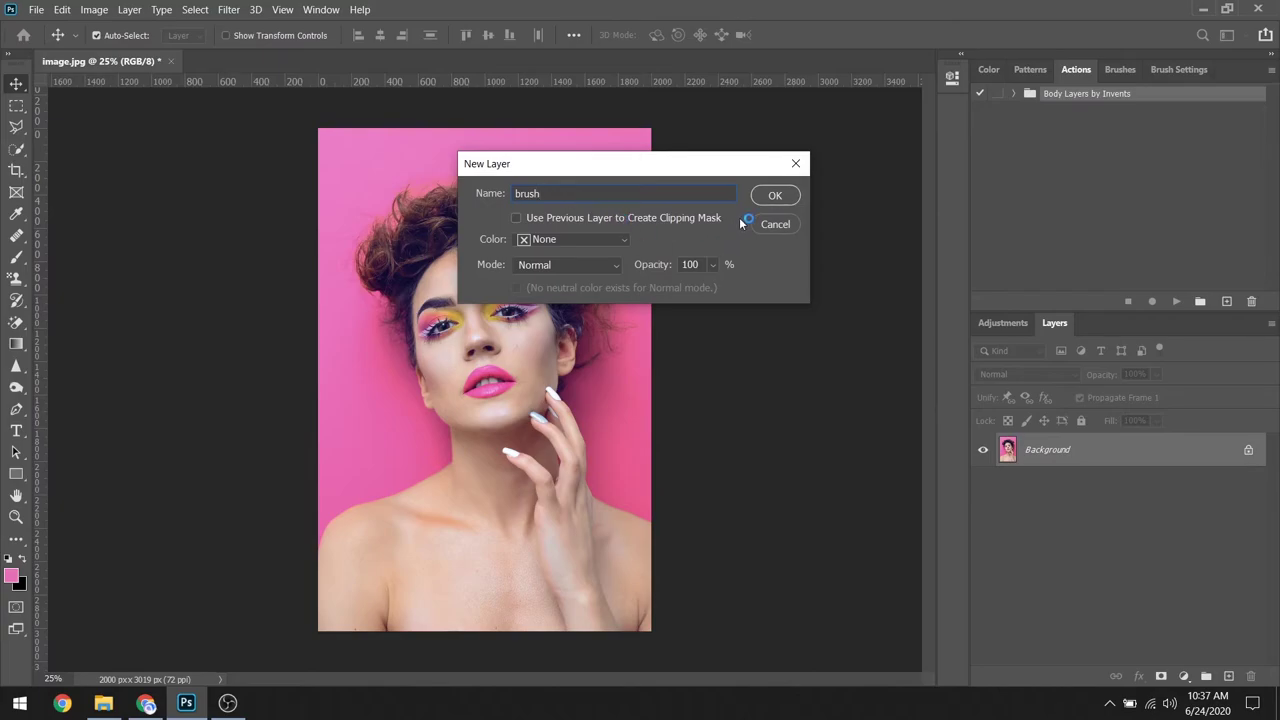
{"action": "left_click", "coordinate": [770, 198]}
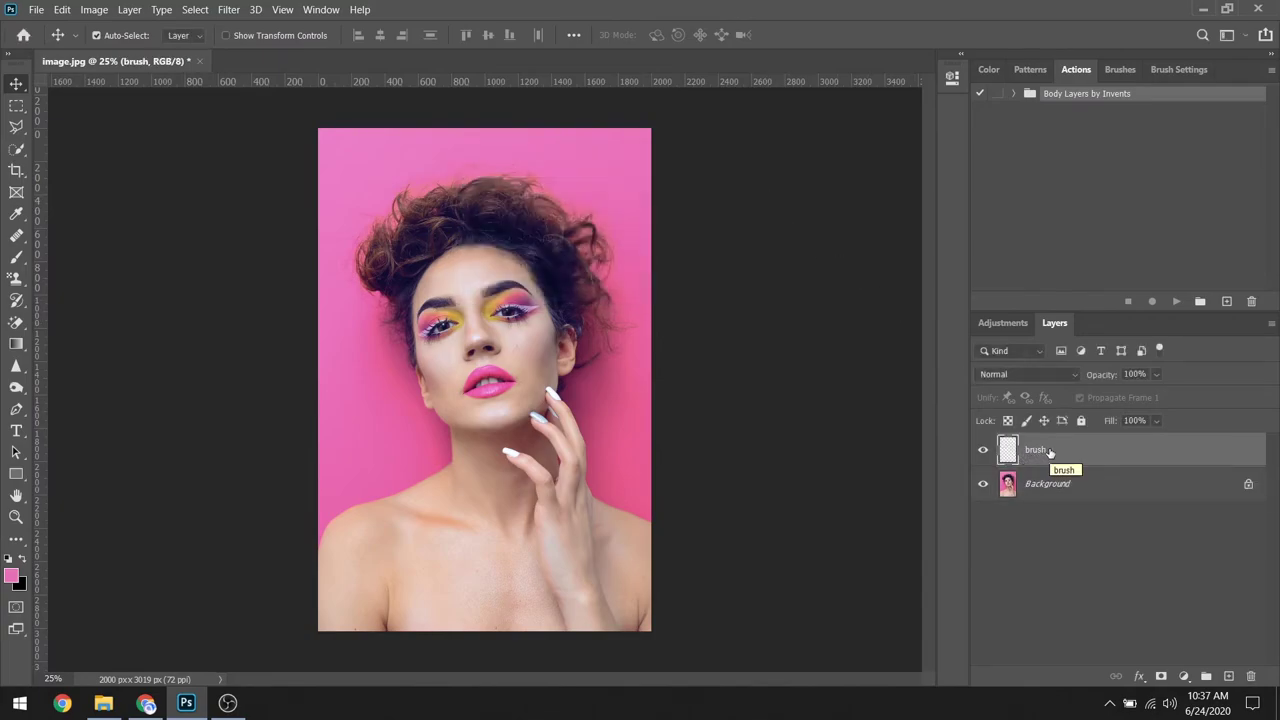
With the Brush tool and default black colour, paint over the subject's head and body
{"action": "left_click", "coordinate": [16, 257]}
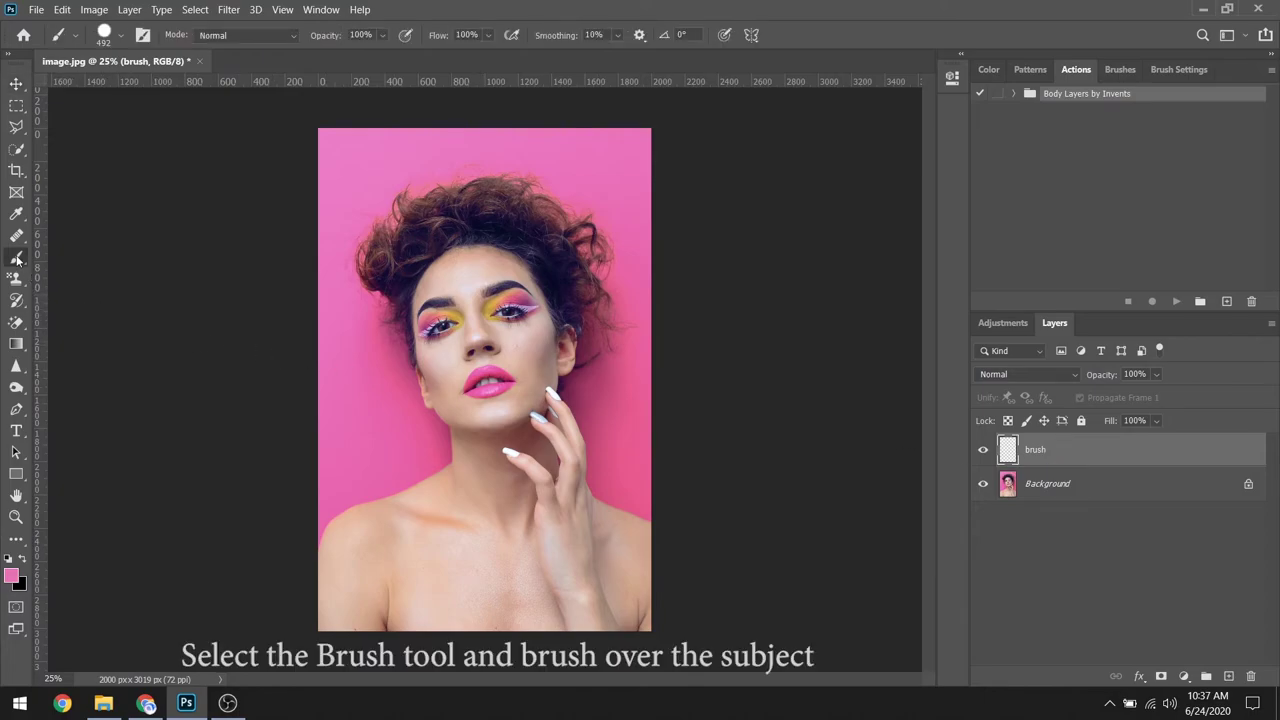
{"action": "key", "text": "d"}
{"action": "mouse_move", "coordinate": [505, 245]}
{"action": "left_mouse_down"}
{"action": "mouse_move", "coordinate": [453, 236]}
{"action": "mouse_move", "coordinate": [435, 243]}
{"action": "mouse_move", "coordinate": [425, 287]}
{"action": "mouse_move", "coordinate": [380, 250]}
{"action": "mouse_move", "coordinate": [403, 239]}
{"action": "mouse_move", "coordinate": [424, 191]}
{"action": "mouse_move", "coordinate": [441, 246]}
{"action": "mouse_move", "coordinate": [467, 217]}
{"action": "mouse_move", "coordinate": [481, 165]}
{"action": "mouse_move", "coordinate": [489, 194]}
{"action": "mouse_move", "coordinate": [589, 249]}
{"action": "mouse_move", "coordinate": [606, 322]}
{"action": "mouse_move", "coordinate": [432, 299]}
{"action": "mouse_move", "coordinate": [426, 346]}
{"action": "mouse_move", "coordinate": [456, 324]}
{"action": "mouse_move", "coordinate": [559, 361]}
{"action": "mouse_move", "coordinate": [554, 454]}
{"action": "mouse_move", "coordinate": [571, 539]}
{"action": "mouse_move", "coordinate": [468, 425]}
{"action": "mouse_move", "coordinate": [551, 437]}
{"action": "mouse_move", "coordinate": [343, 543]}
{"action": "mouse_move", "coordinate": [346, 575]}
{"action": "mouse_move", "coordinate": [364, 591]}
{"action": "mouse_move", "coordinate": [471, 523]}
{"action": "mouse_move", "coordinate": [546, 523]}
{"action": "mouse_move", "coordinate": [651, 628]}
{"action": "mouse_move", "coordinate": [594, 544]}
{"action": "mouse_move", "coordinate": [621, 538]}
{"action": "mouse_move", "coordinate": [585, 235]}
{"action": "left_mouse_up"}
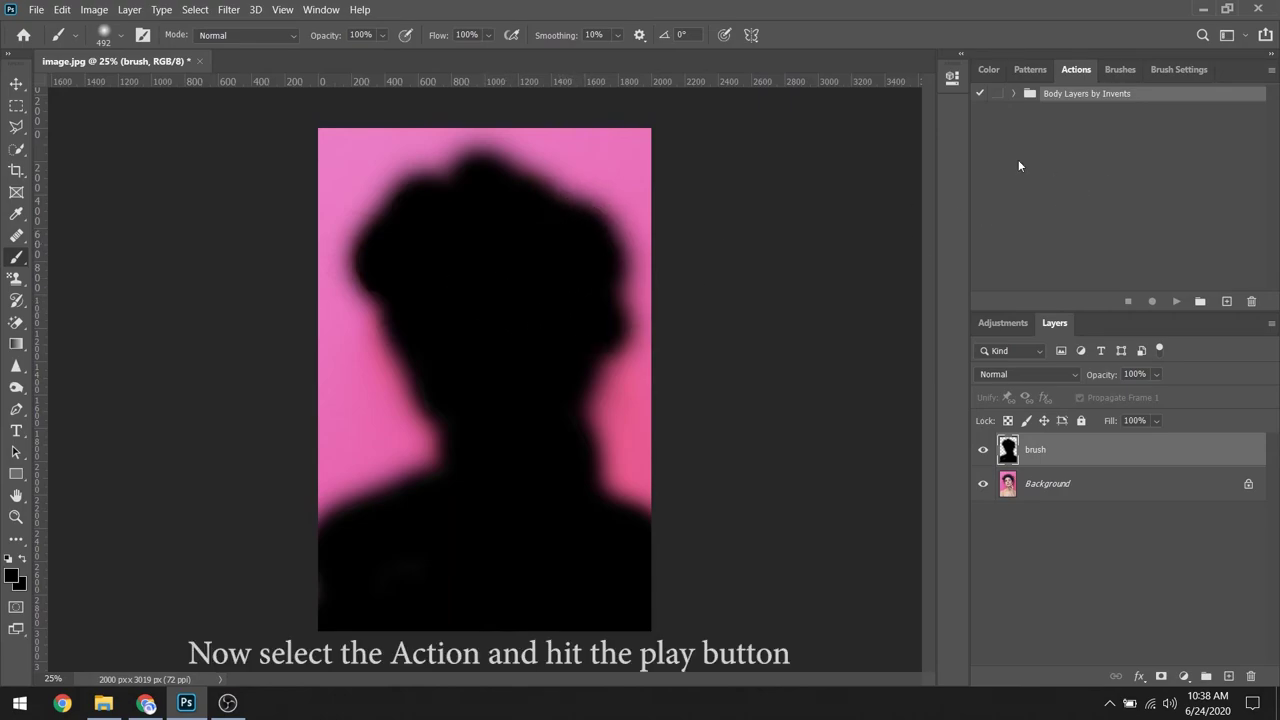
Play the Body Layers by Invents action, then expand the Body Layers Effect group to view its layers
{"action": "left_click", "coordinate": [1013, 93]}
{"action": "left_click", "coordinate": [1054, 111]}
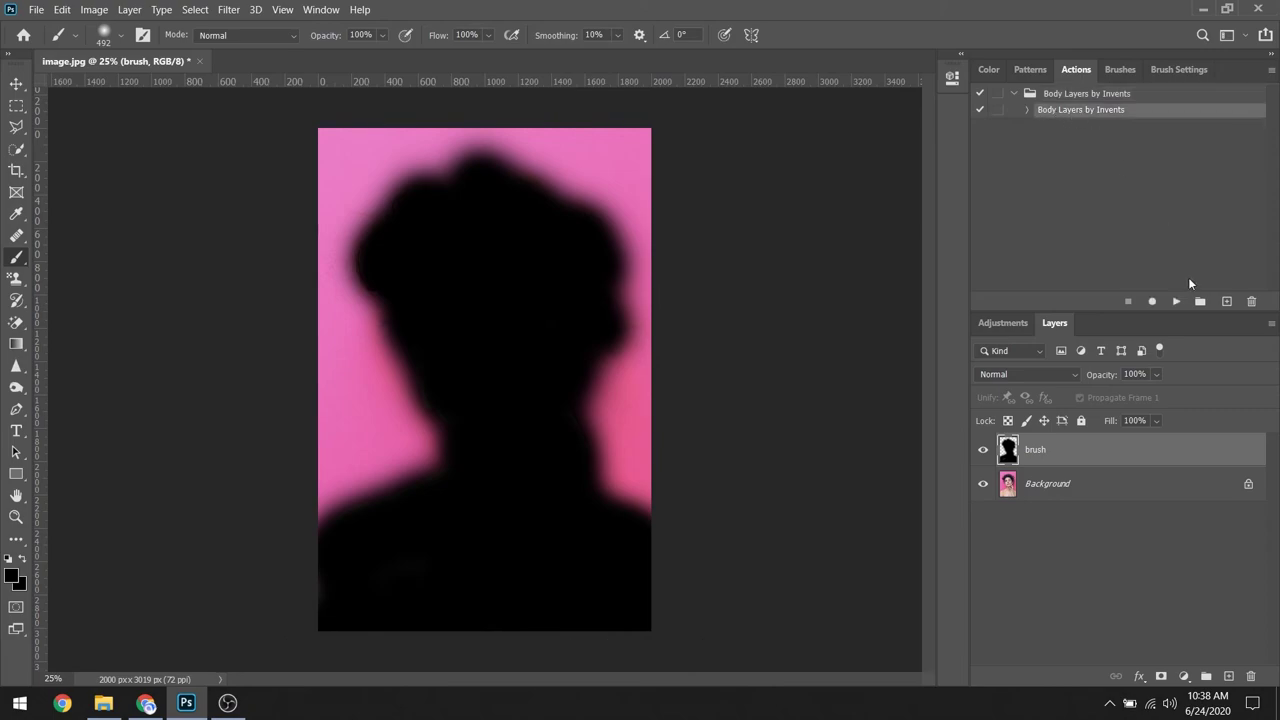
{"action": "left_click", "coordinate": [1177, 303]}
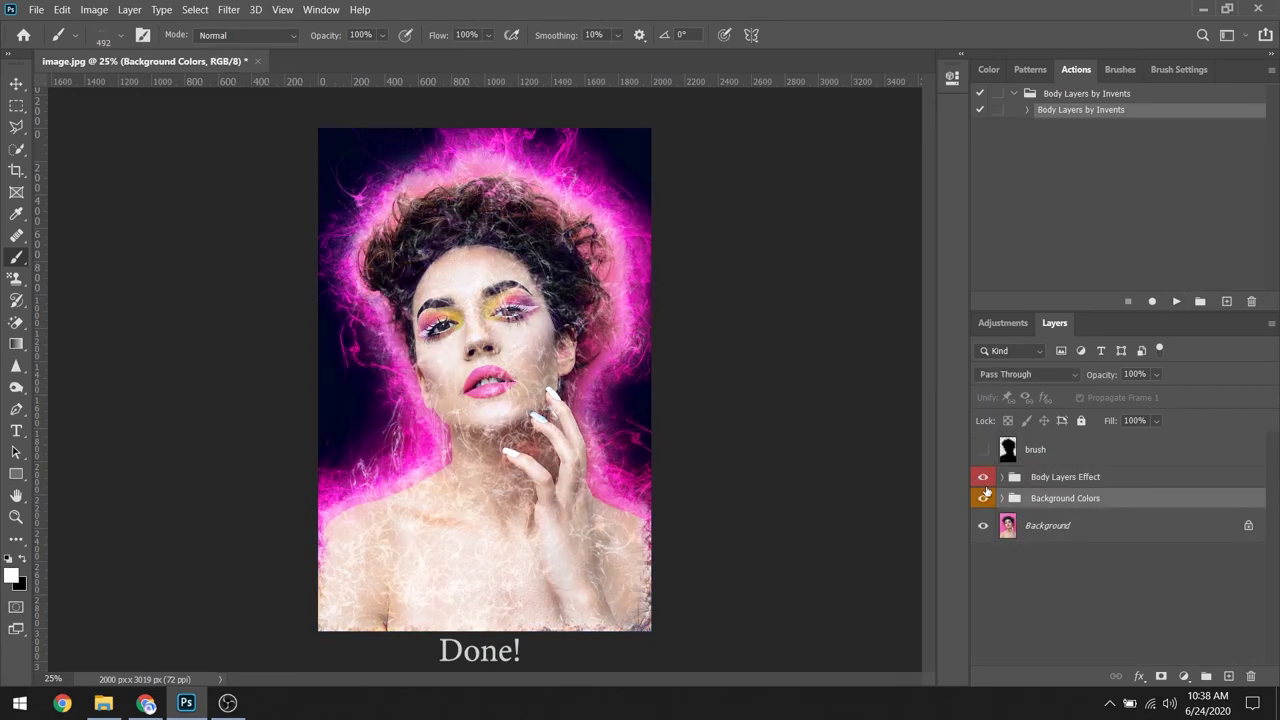
{"action": "left_click", "coordinate": [1003, 479]}
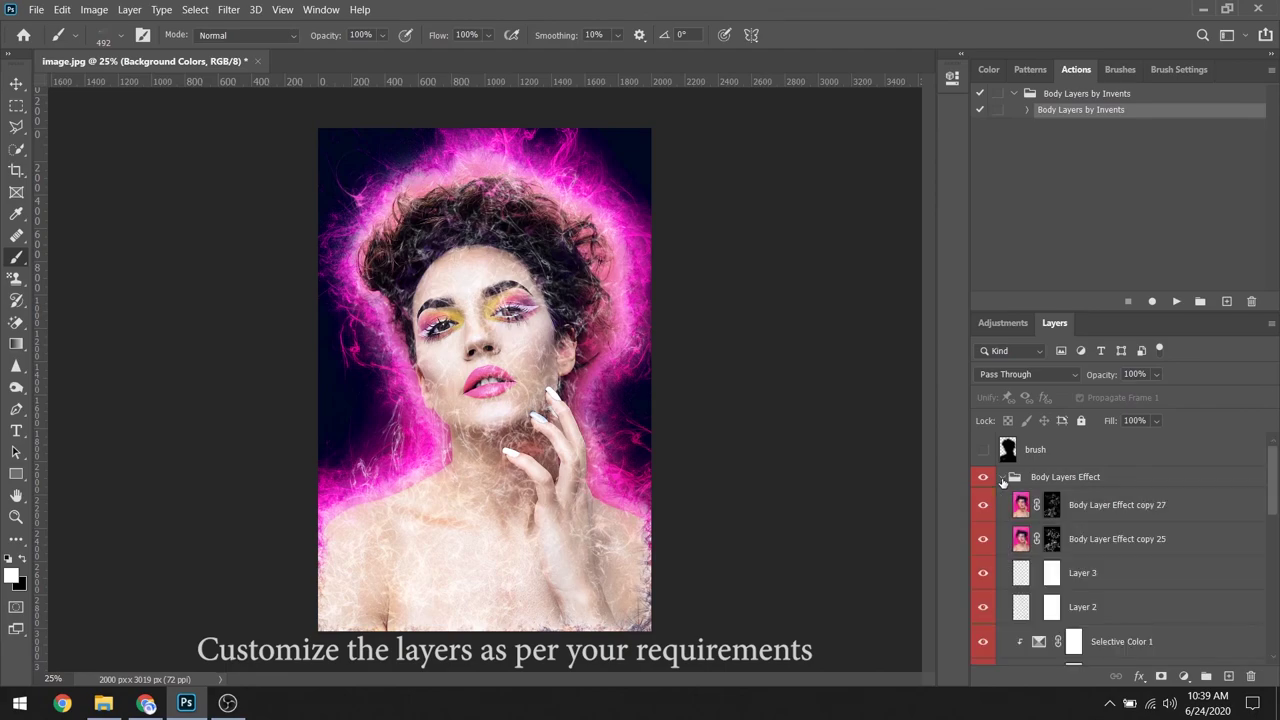
{"action": "scroll", "coordinate": [1010, 510], "scroll_direction": "down", "scroll_amount": 8}
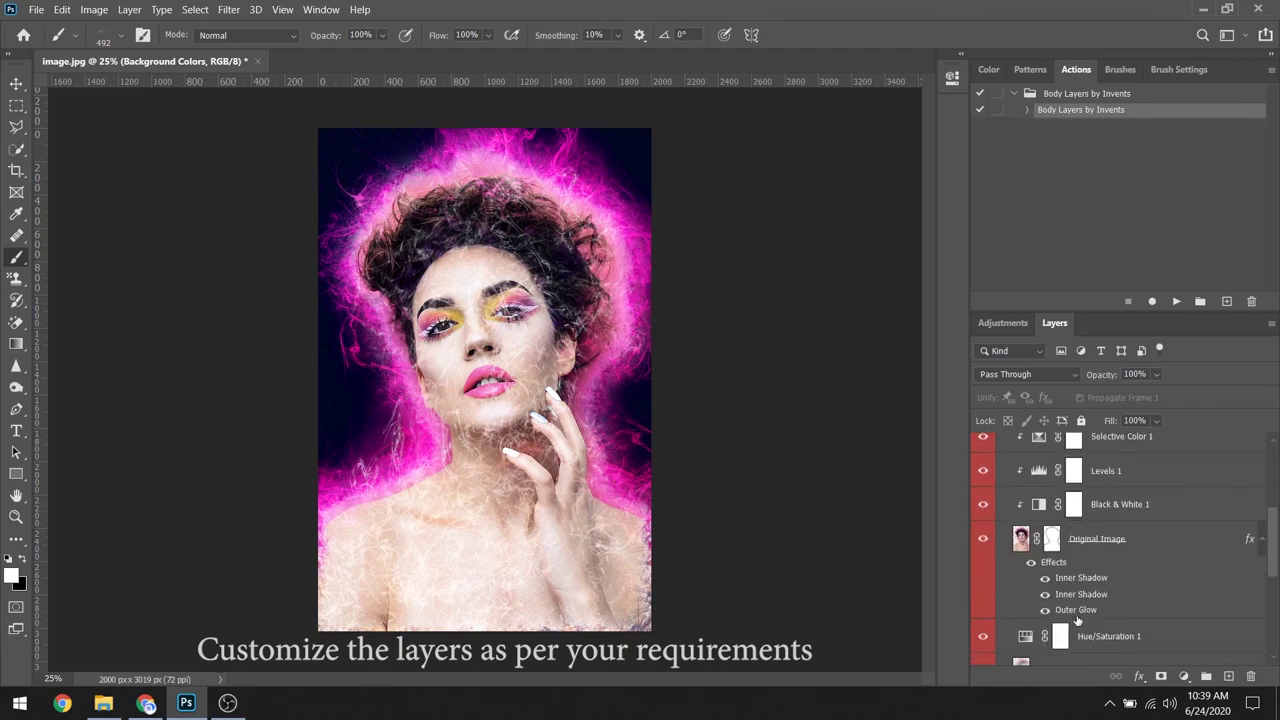